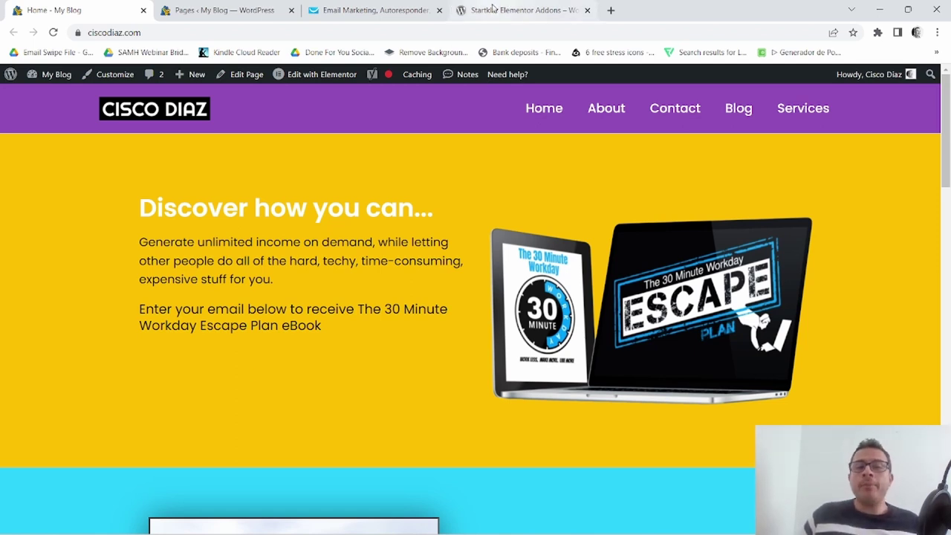
Go to the WordPress admin and open the Plugins > Add New page.
mouse_move(495, 10)
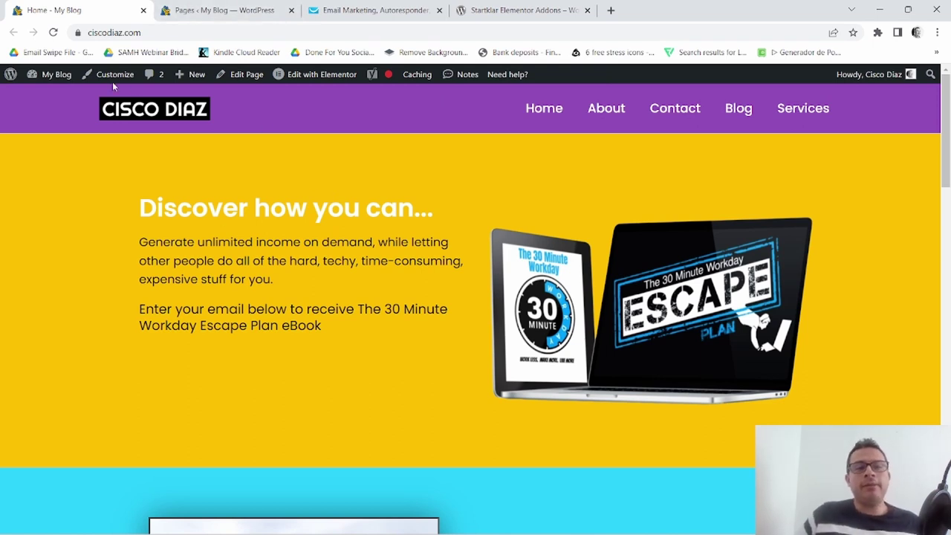
click(214, 8)
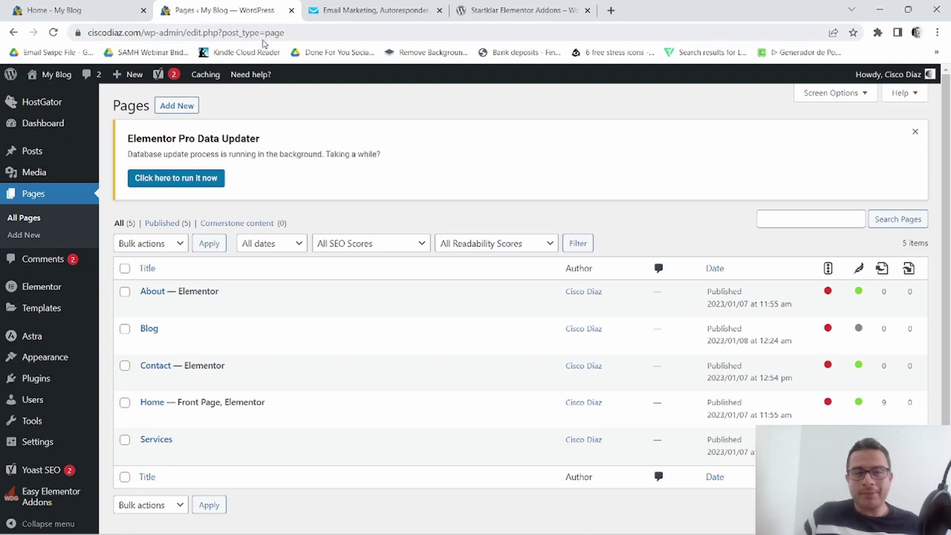
scroll(74, 405, down, 1)
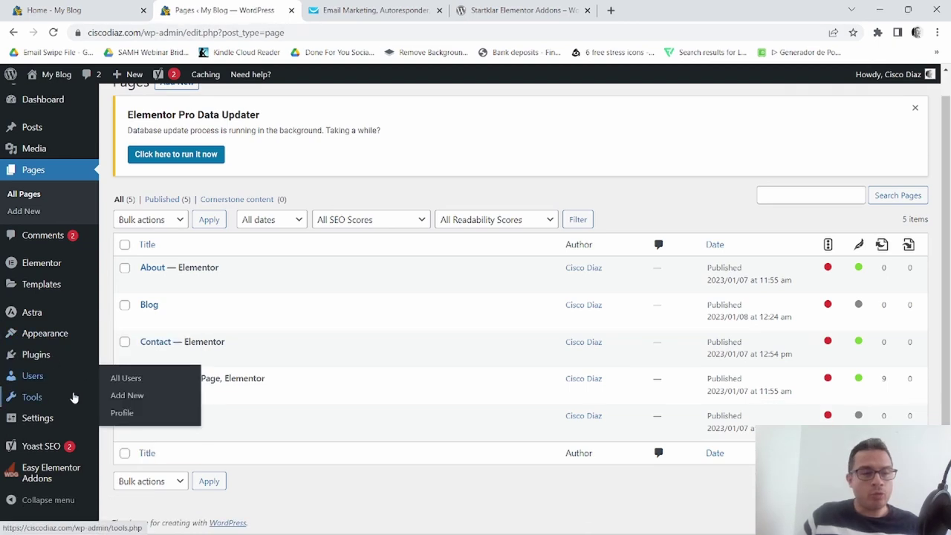
scroll(43, 365, up, 1)
scroll(63, 389, down, 1)
mouse_move(64, 379)
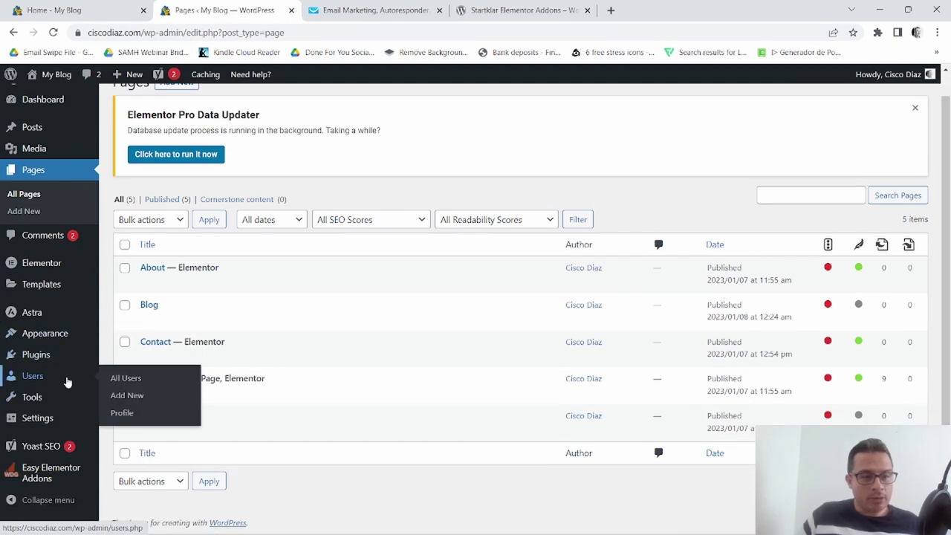
mouse_move(41, 356)
click(137, 375)
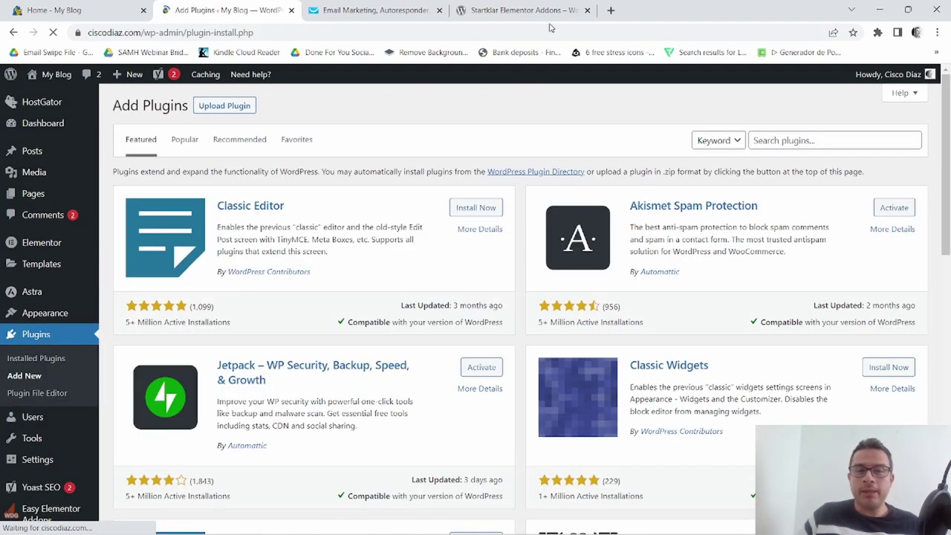
click(490, 11)
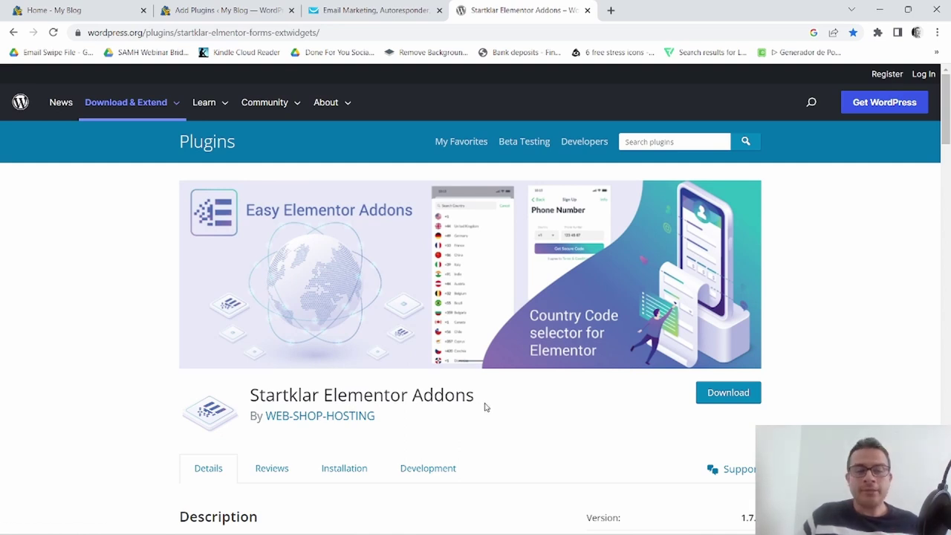
scroll(505, 350, down, 3)
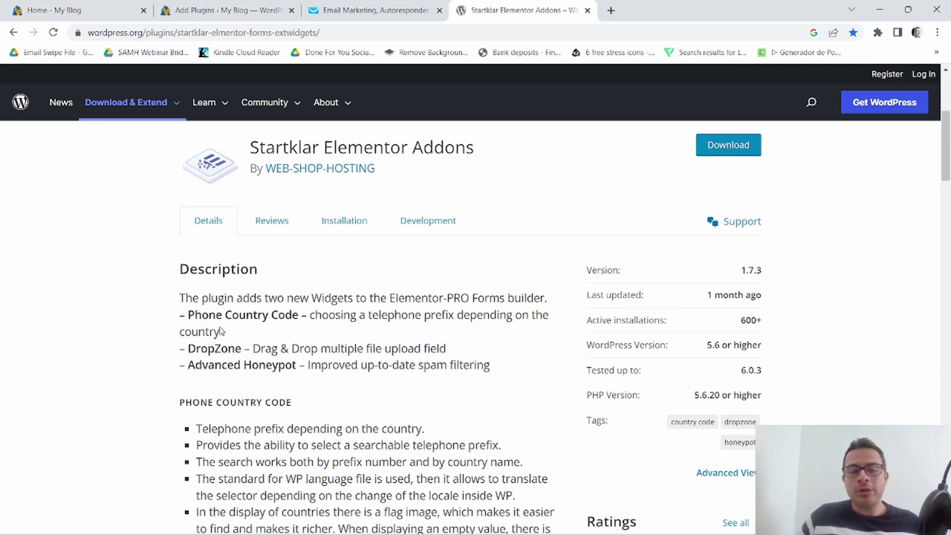
drag(188, 315, 298, 315)
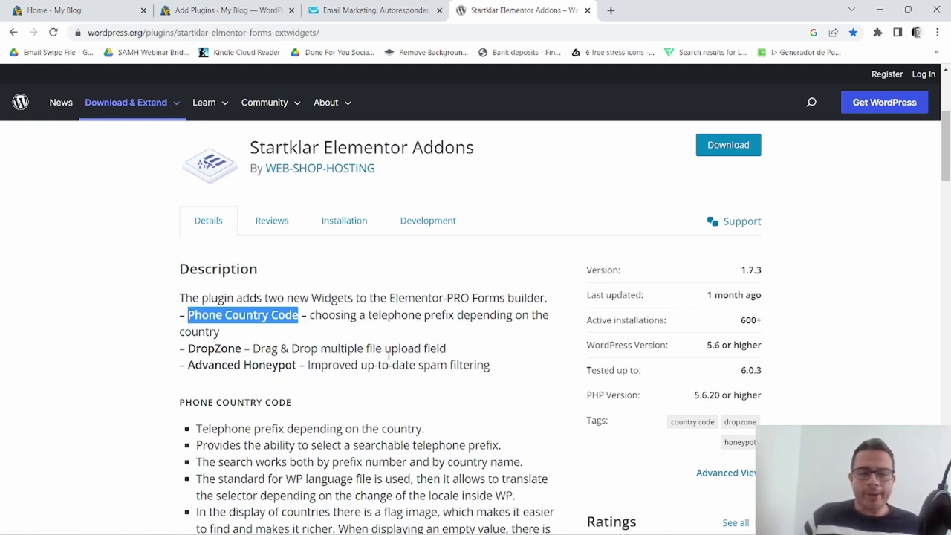
scroll(331, 397, up, 3)
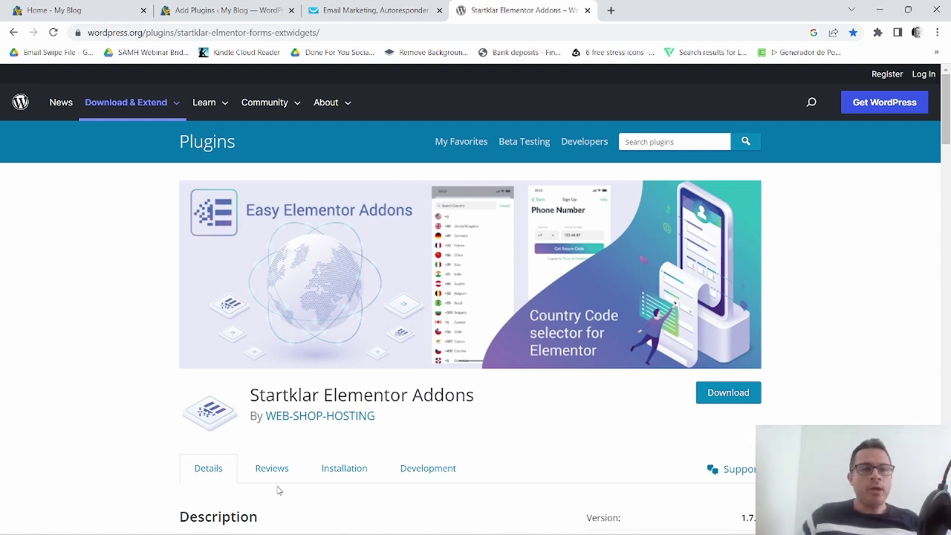
click(124, 9)
click(524, 9)
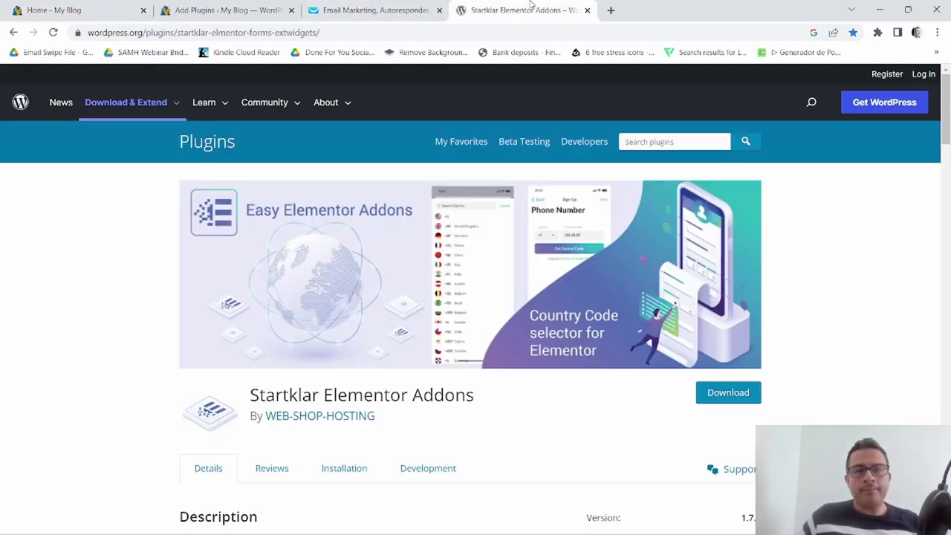
click(223, 10)
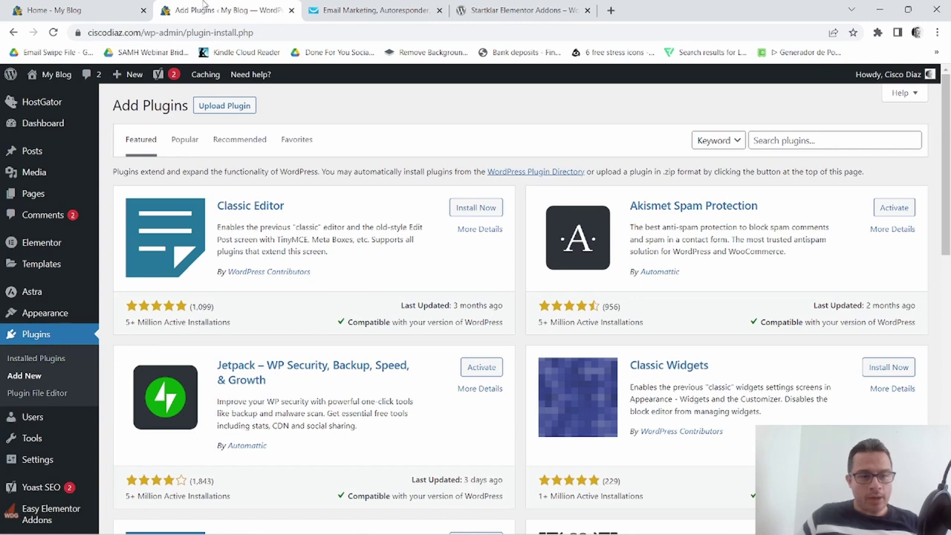
Search plugins for 'startklar', confirm Startklar Elementor Addons is active, then return to the homepage.
click(778, 140)
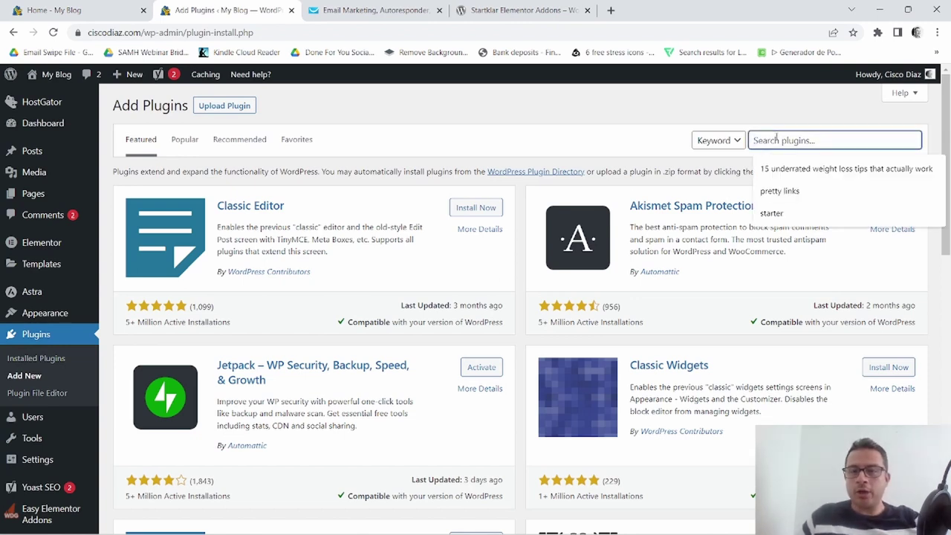
text(sta)
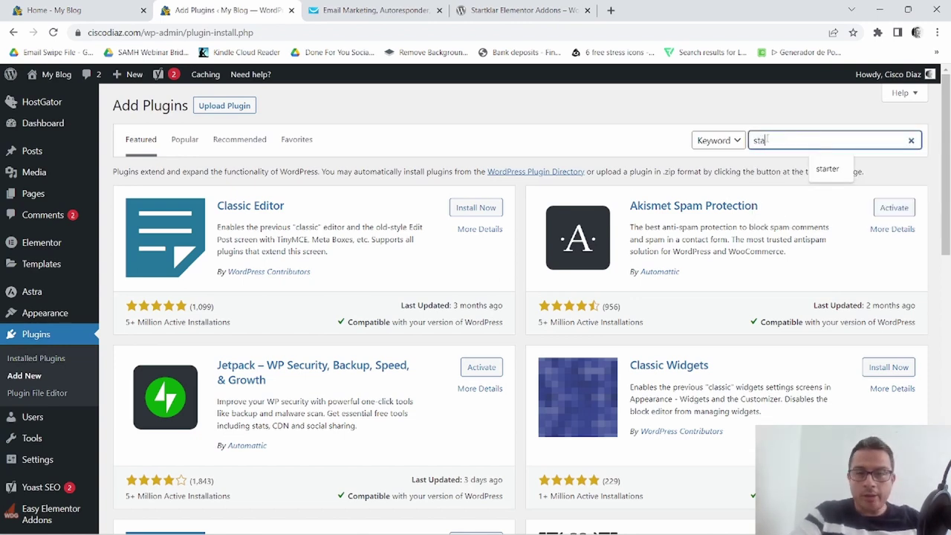
text(rtklar)
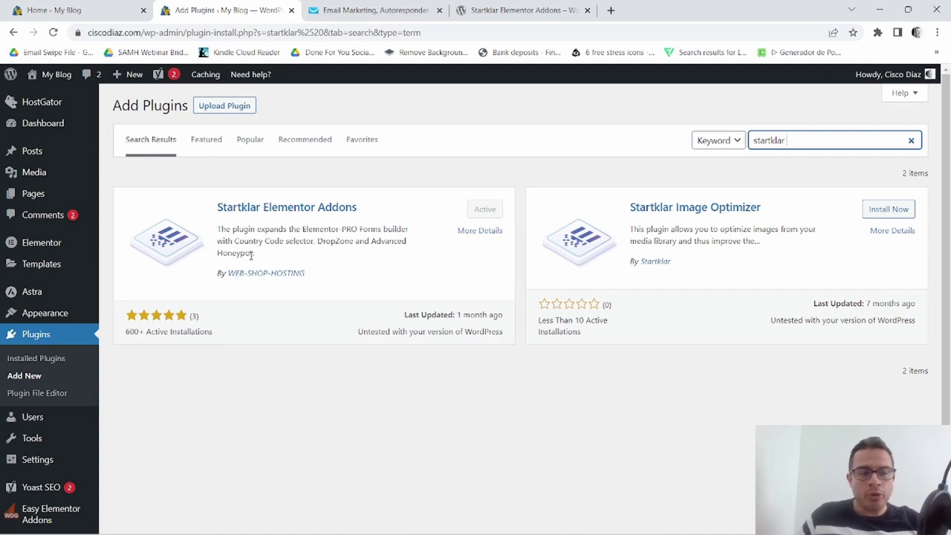
click(58, 11)
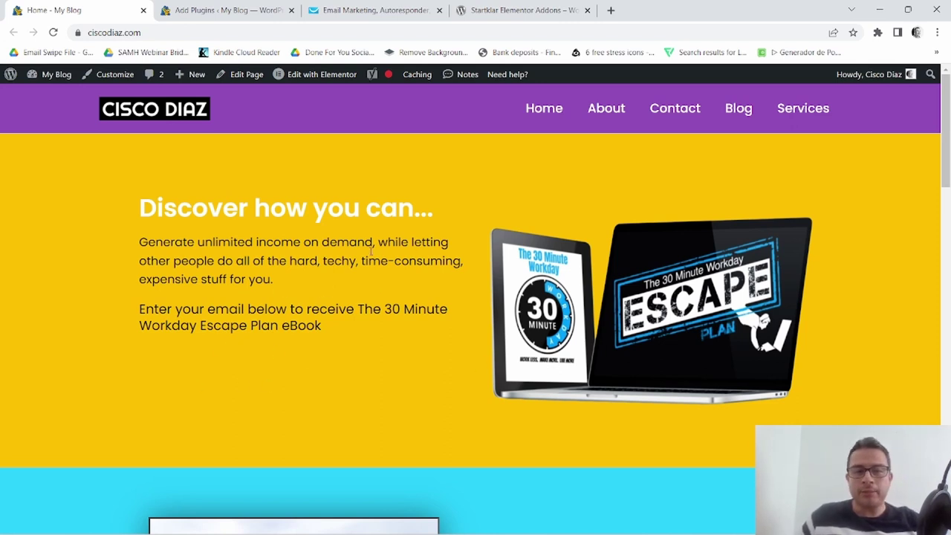
Open the homepage in Elementor and drop a Form widget below the eBook offer text.
mouse_move(297, 76)
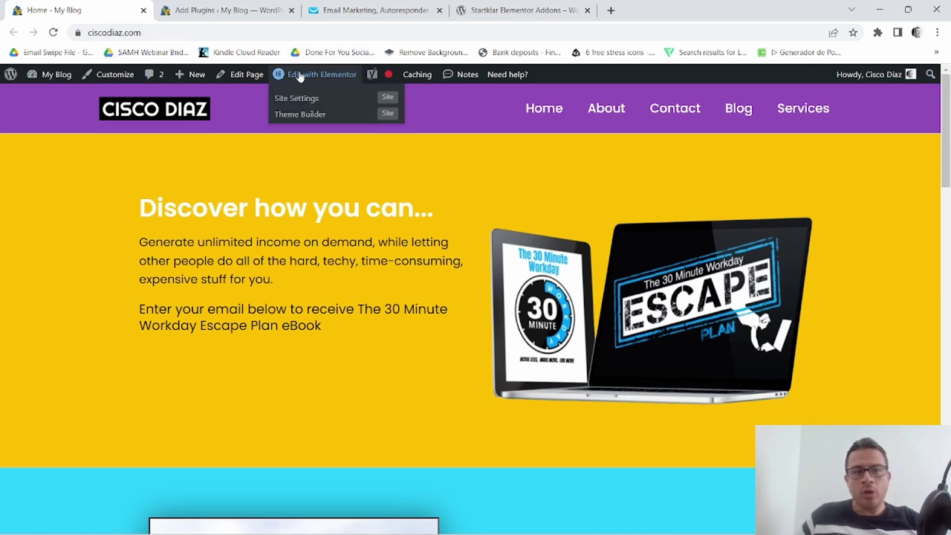
click(299, 76)
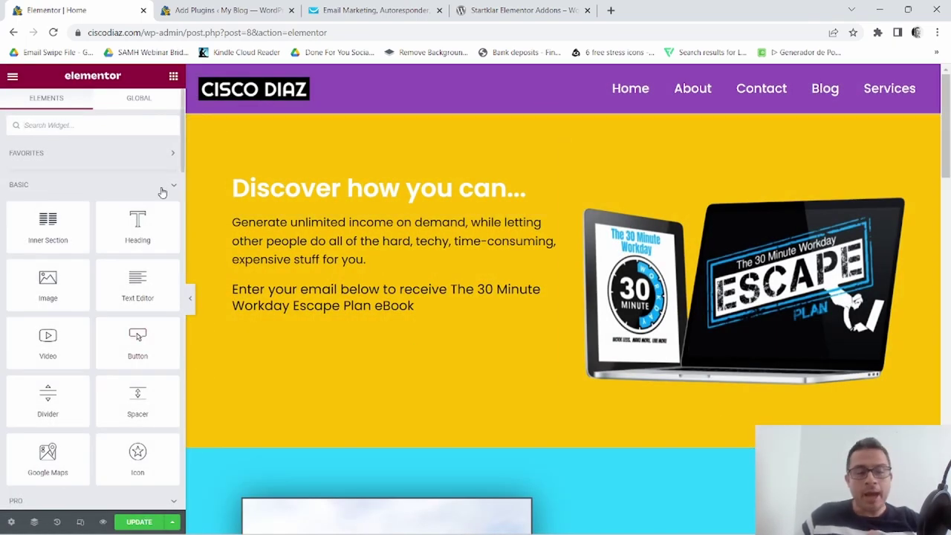
scroll(134, 276, down, 2)
scroll(130, 282, down, 2)
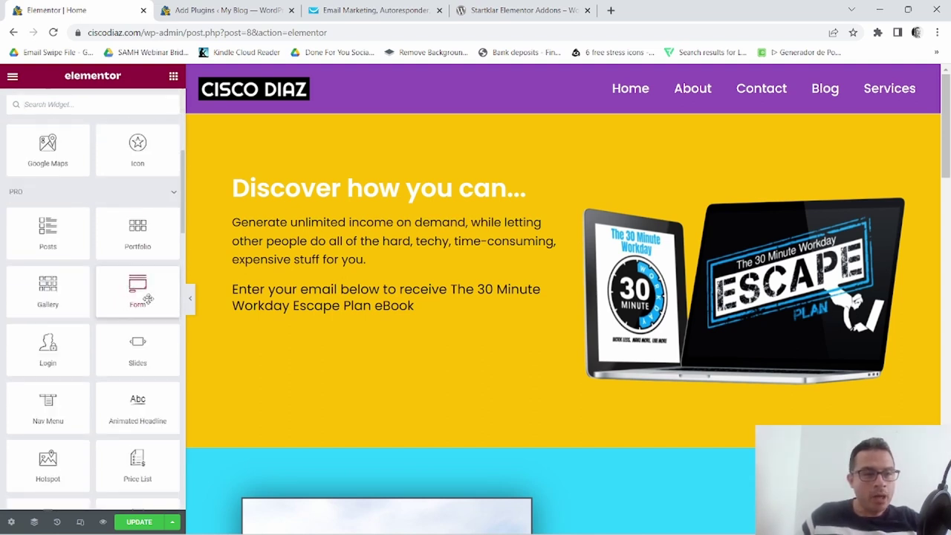
drag(129, 284, 420, 301)
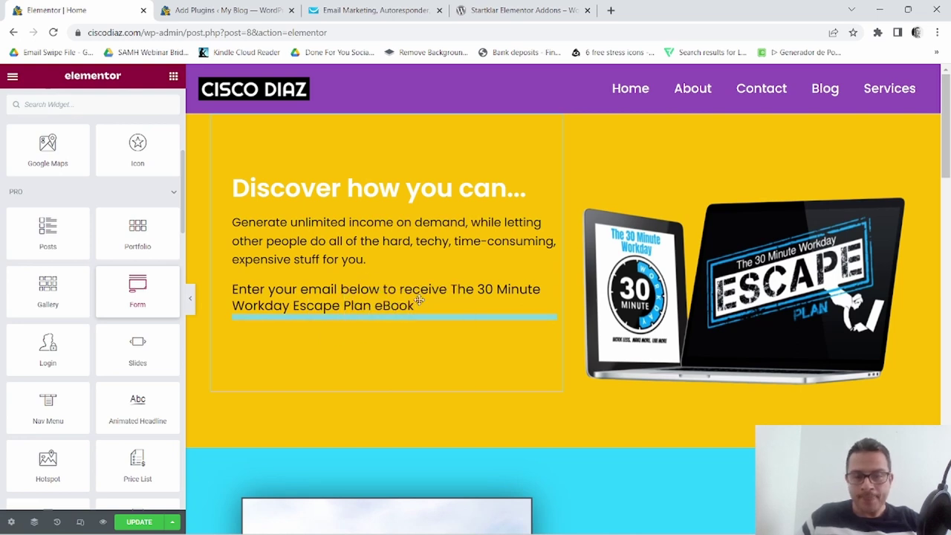
scroll(419, 297, down, 1)
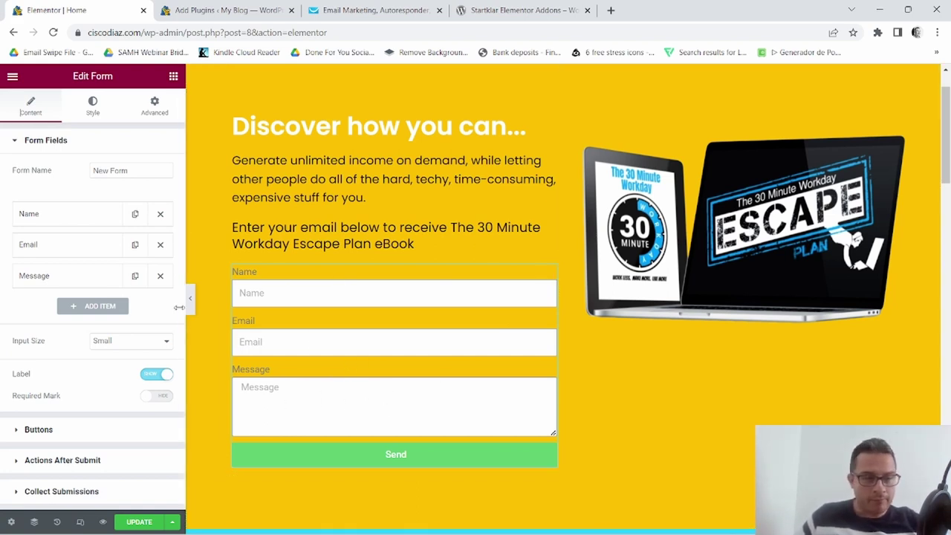
Delete the Message and Name fields, turn the Label toggle off, and add a blank field.
click(159, 276)
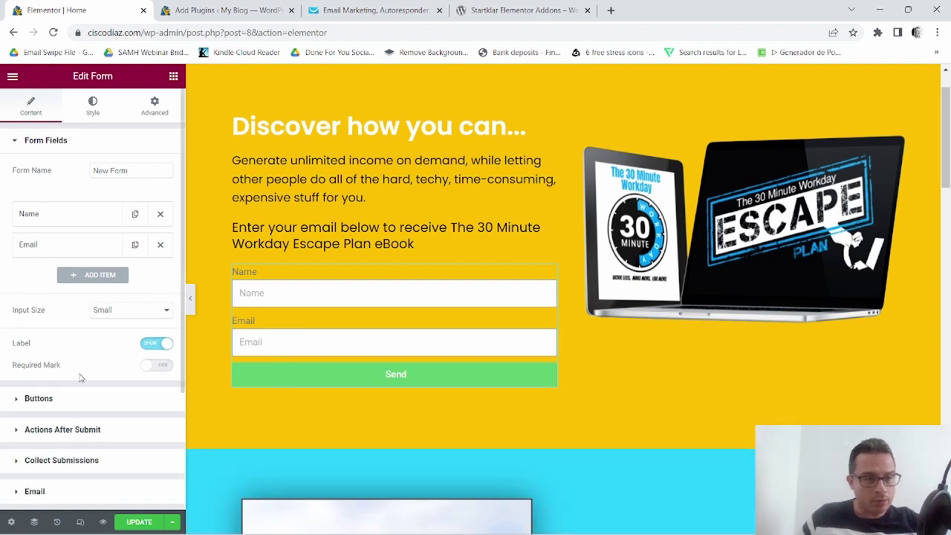
click(151, 345)
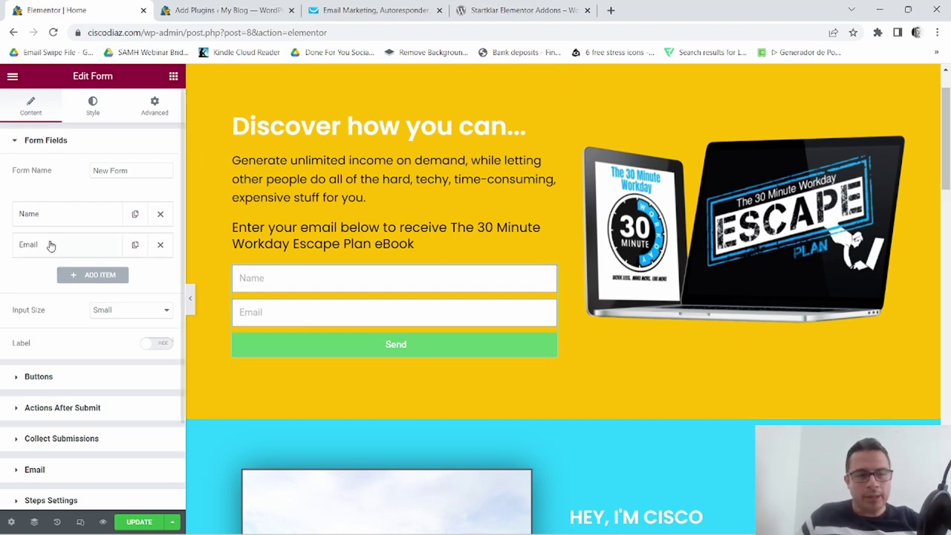
click(160, 213)
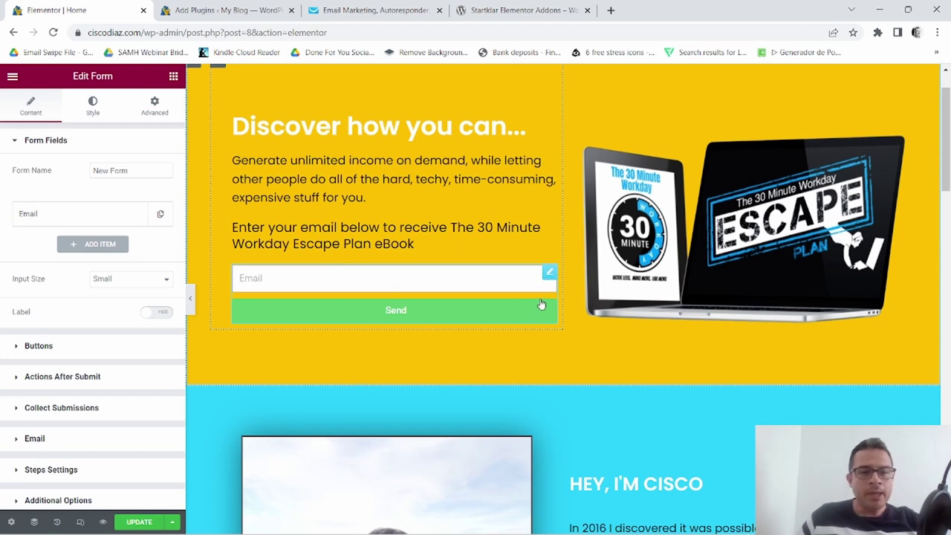
click(90, 244)
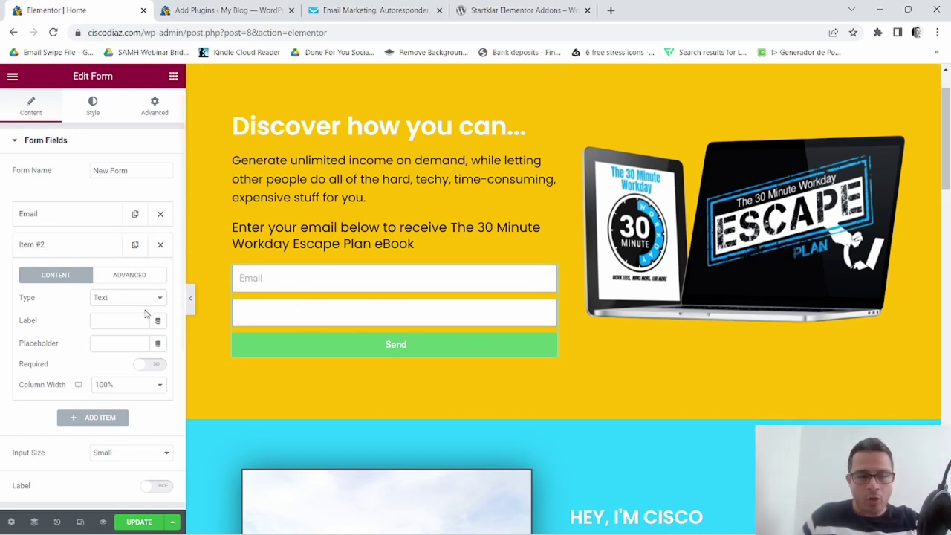
Make Item #2 a Phone number prefix field with 30% column width.
double_click(23, 299)
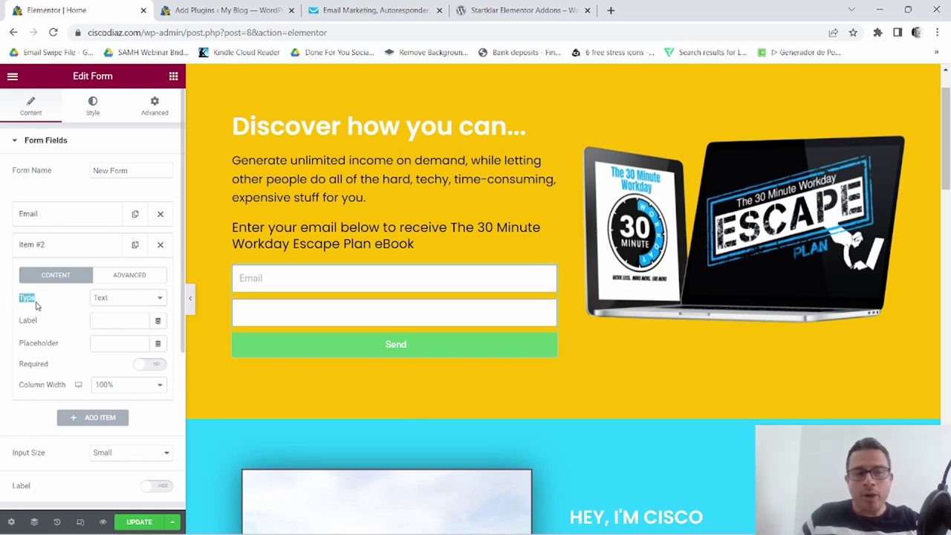
click(161, 298)
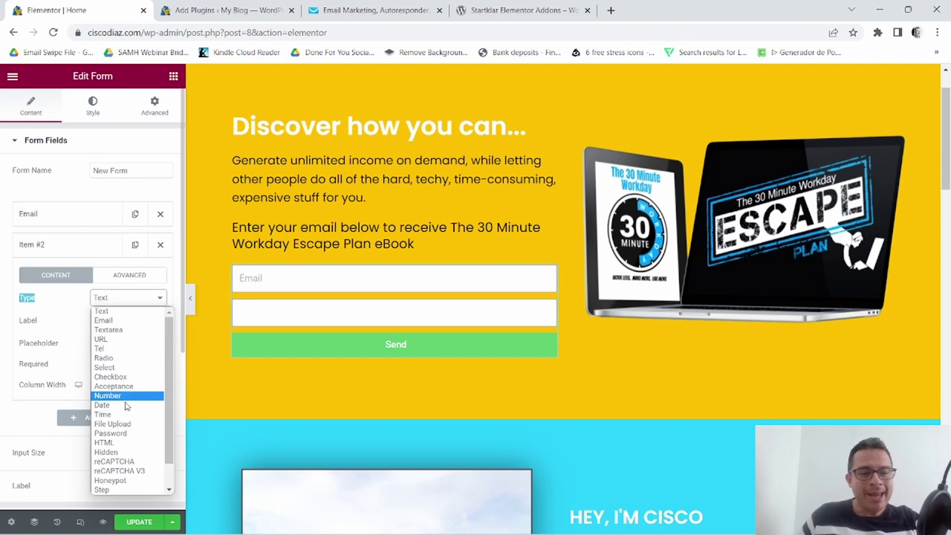
scroll(121, 408, down, 2)
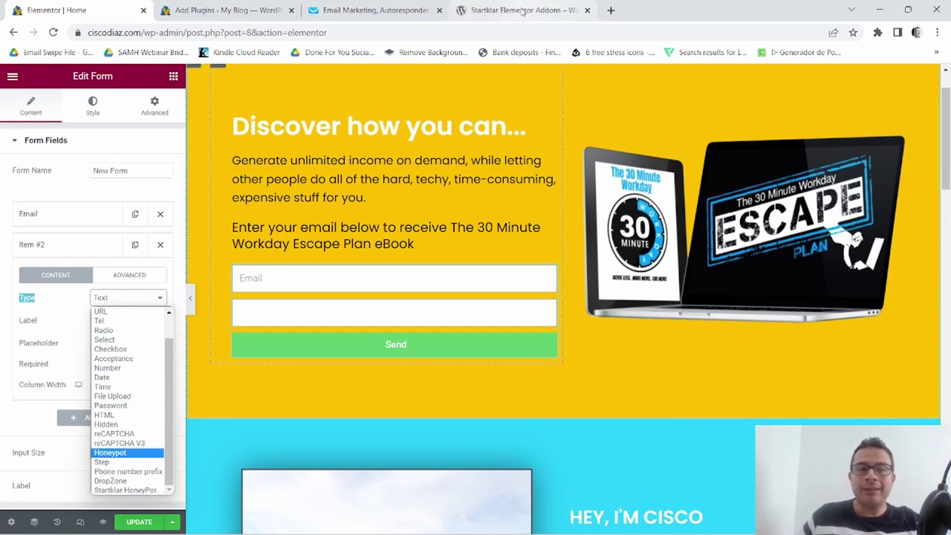
click(131, 472)
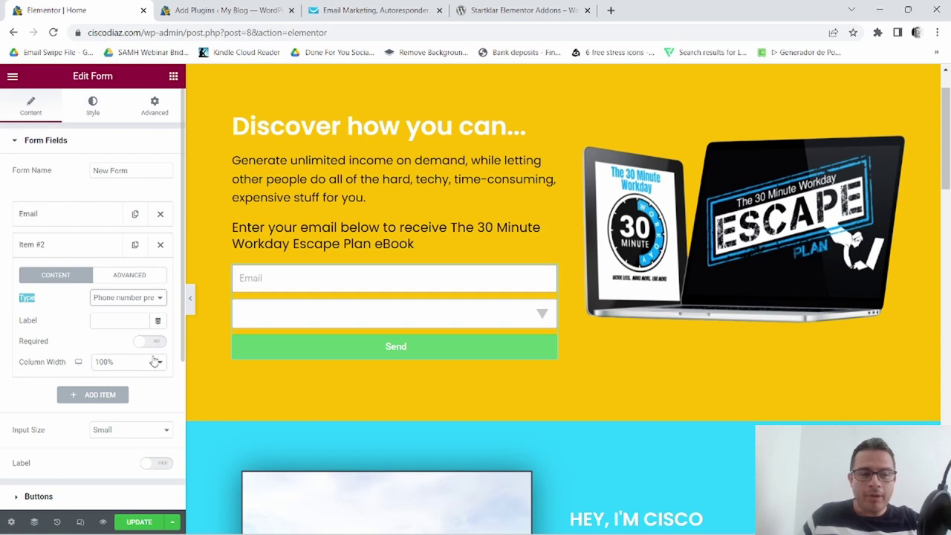
click(154, 361)
click(104, 393)
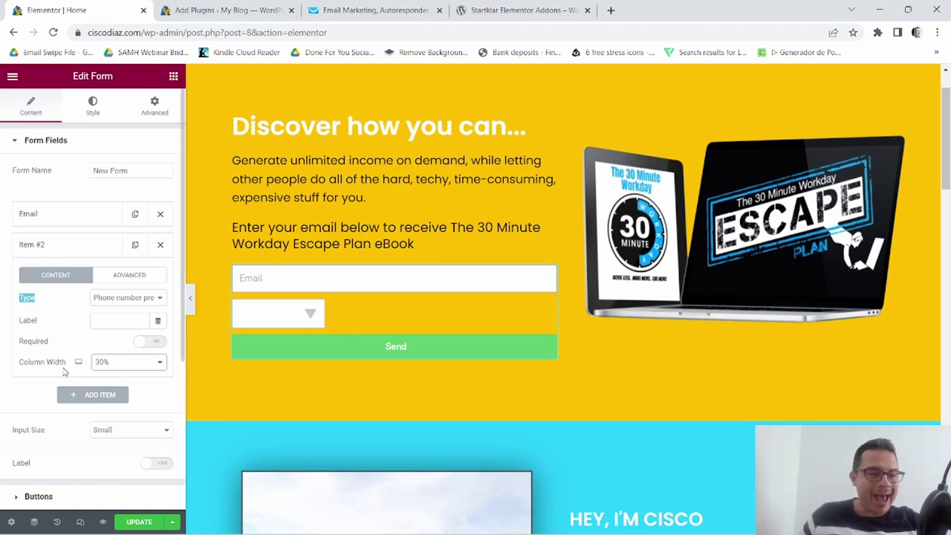
click(74, 248)
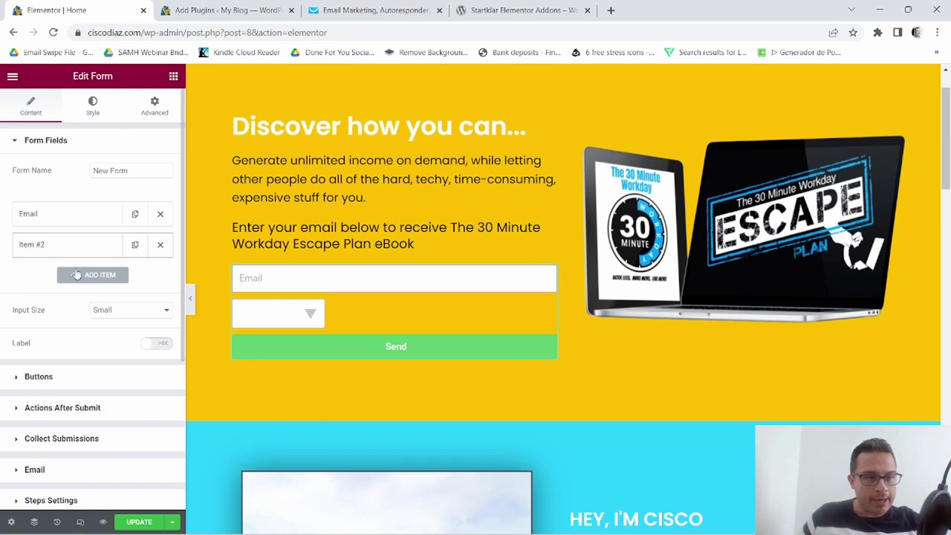
Add Item #3 as a Tel field with 70% column width.
click(92, 277)
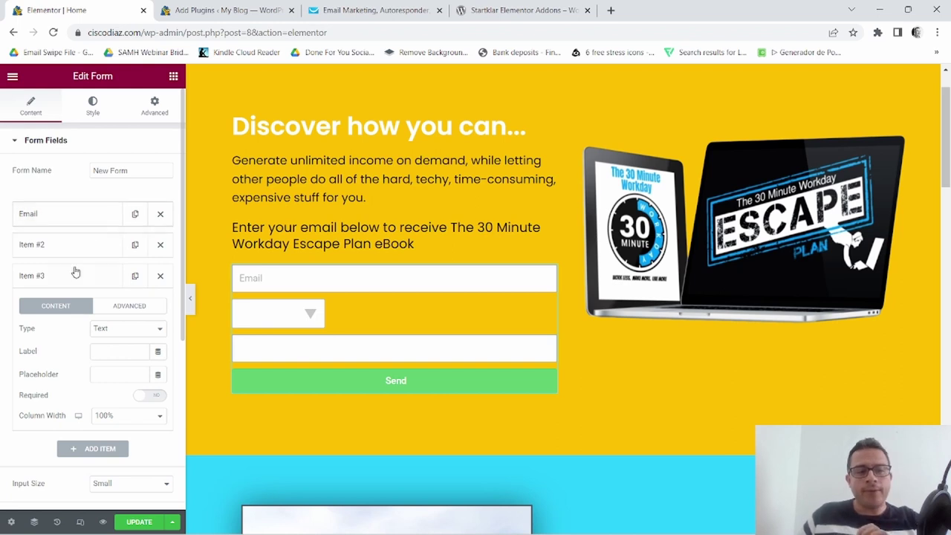
drag(20, 328, 49, 332)
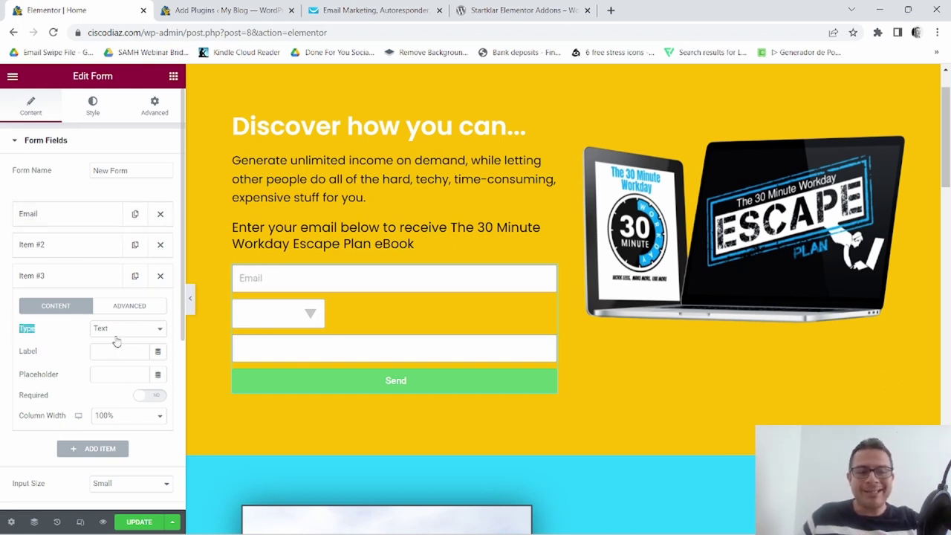
click(154, 331)
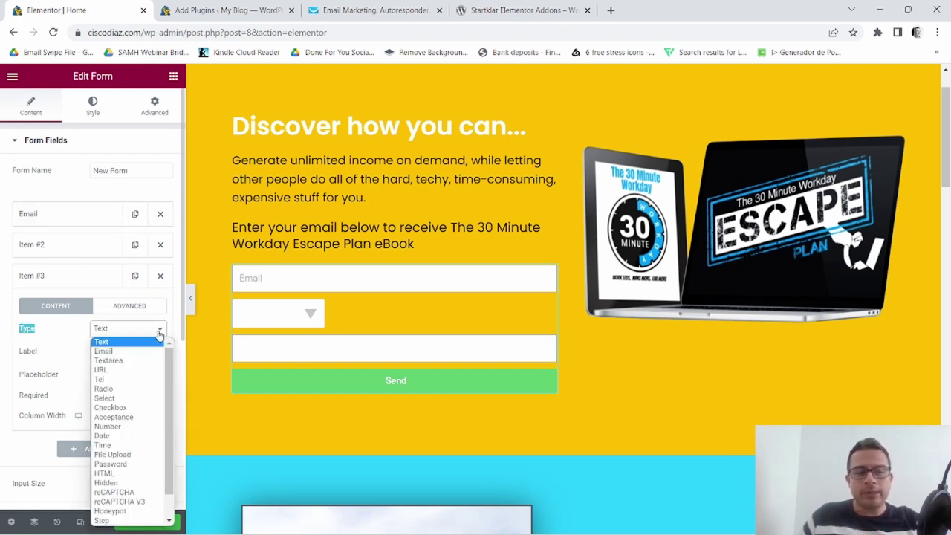
click(99, 380)
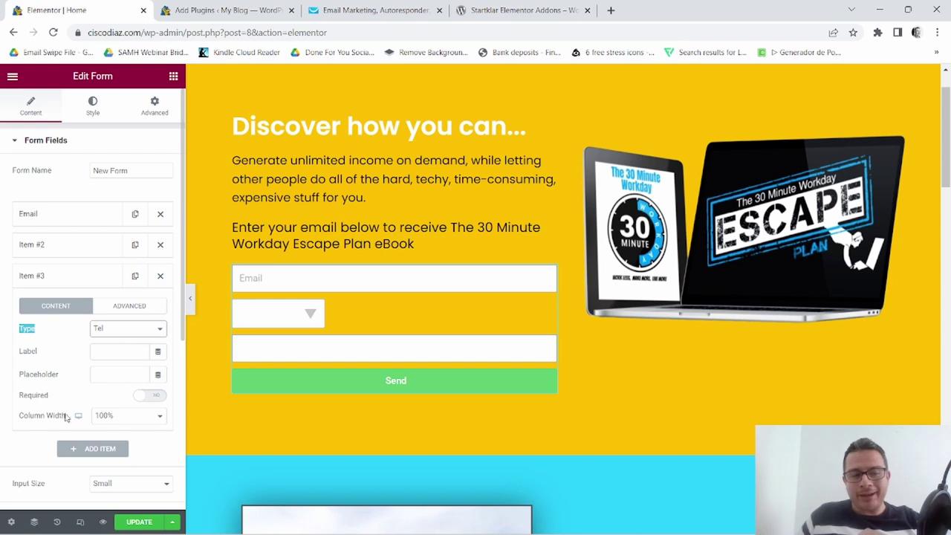
click(160, 418)
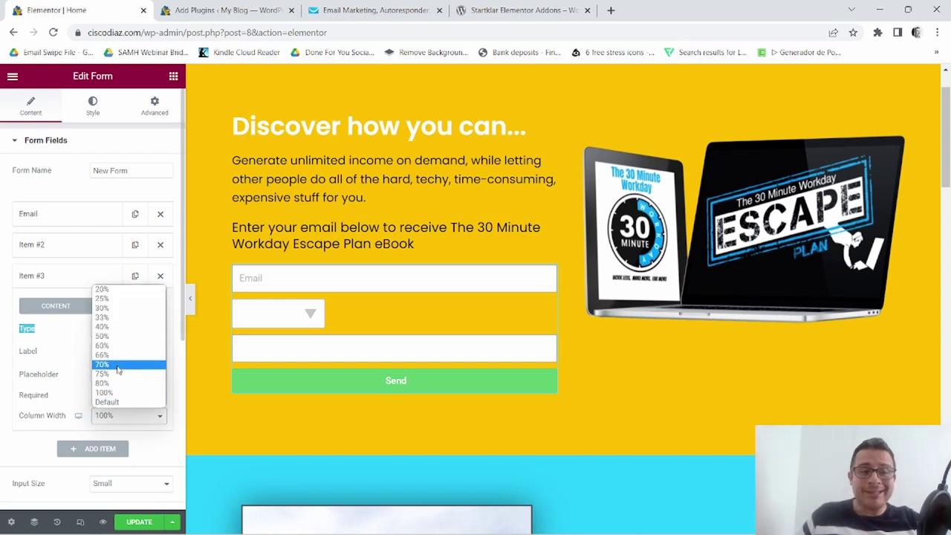
click(117, 365)
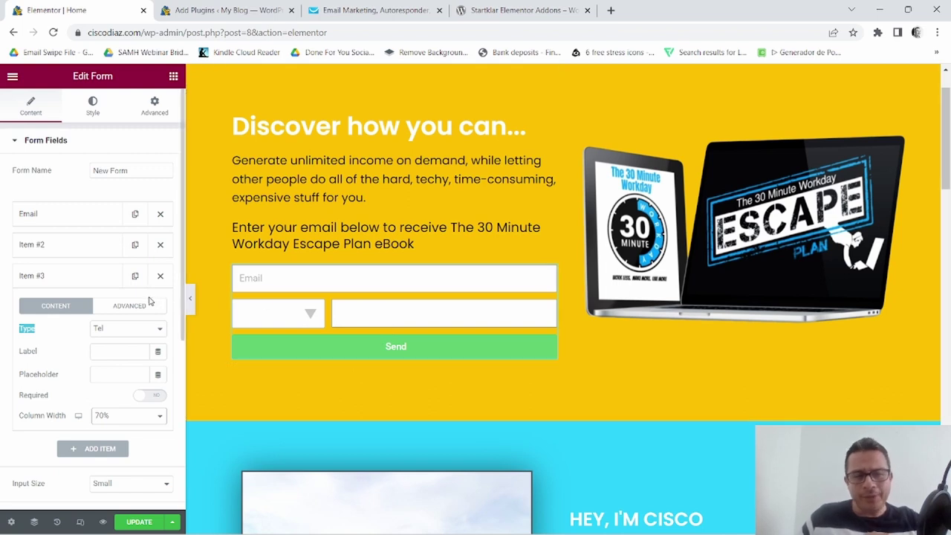
scroll(142, 300, down, 2)
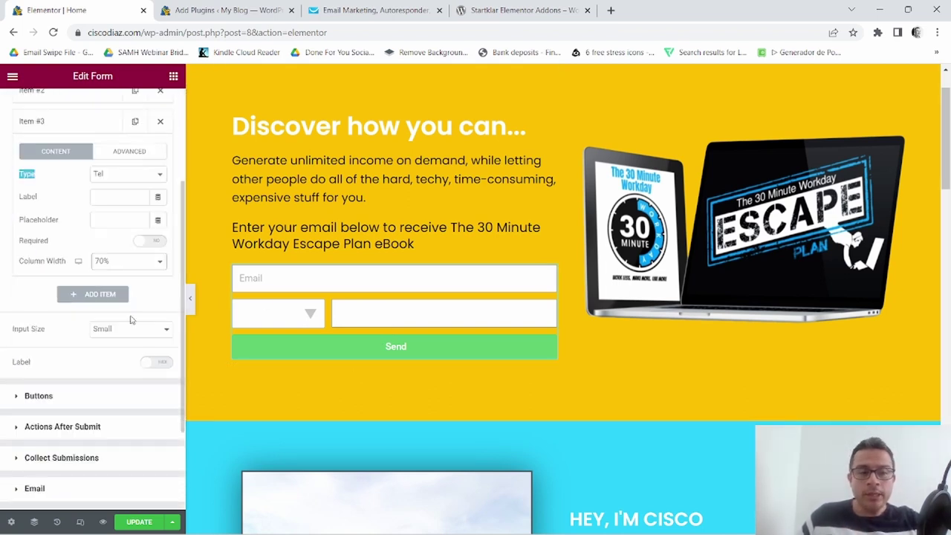
scroll(130, 319, up, 2)
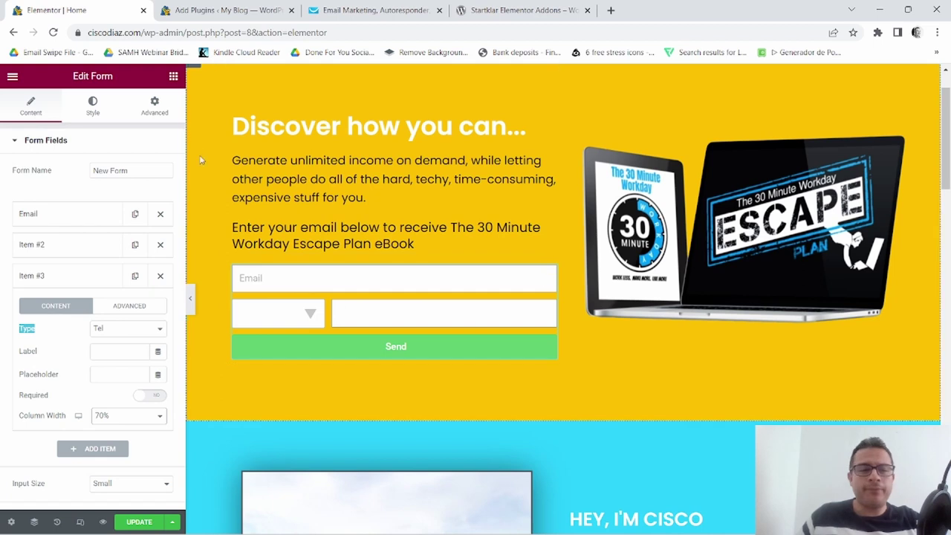
click(93, 118)
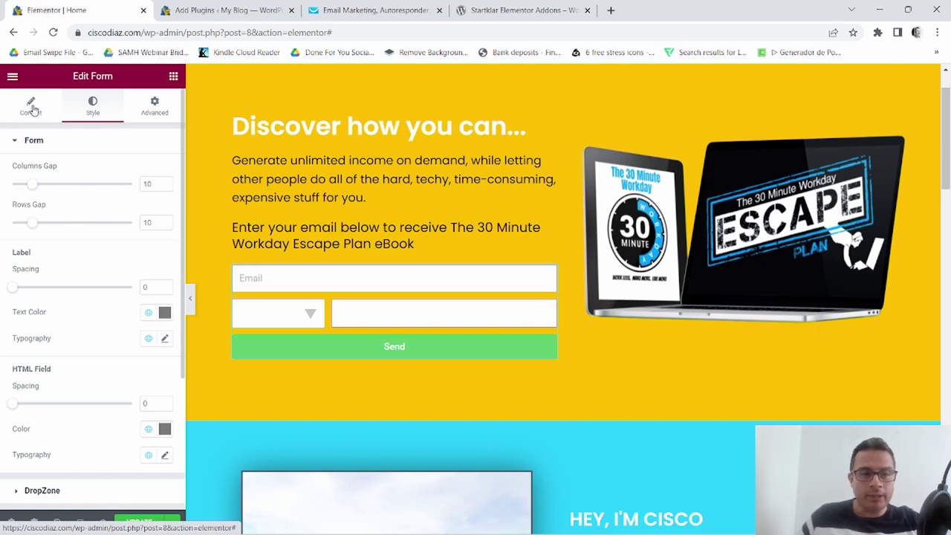
click(30, 107)
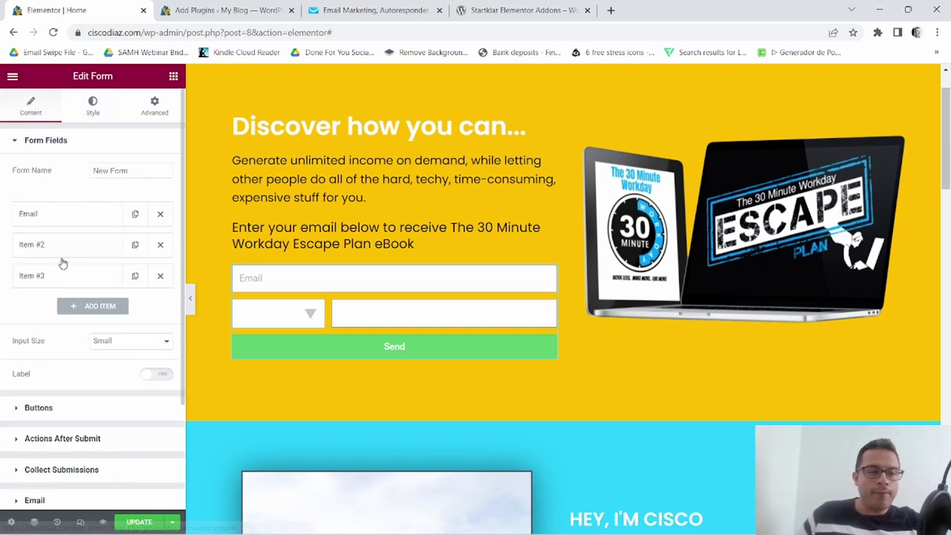
scroll(70, 319, down, 2)
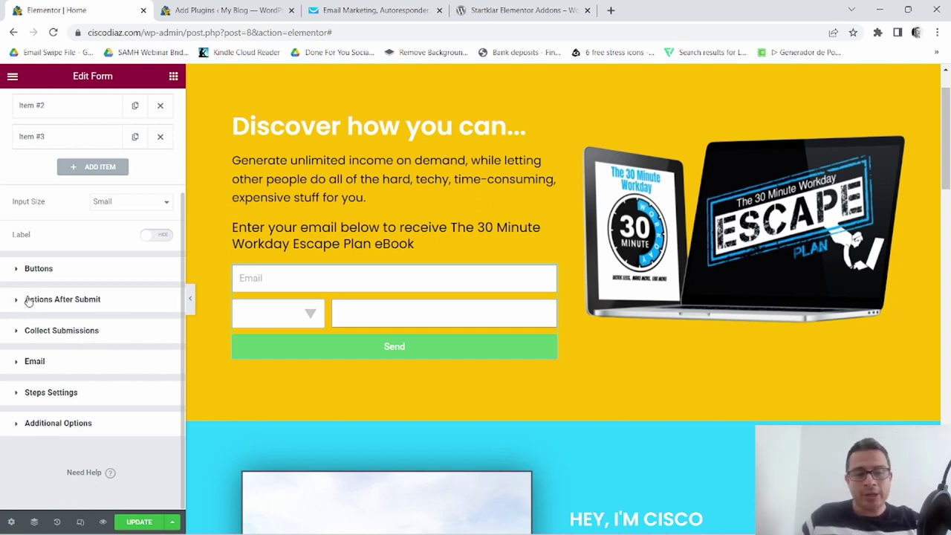
Add GetResponse to the form's Actions After Submit list.
click(27, 301)
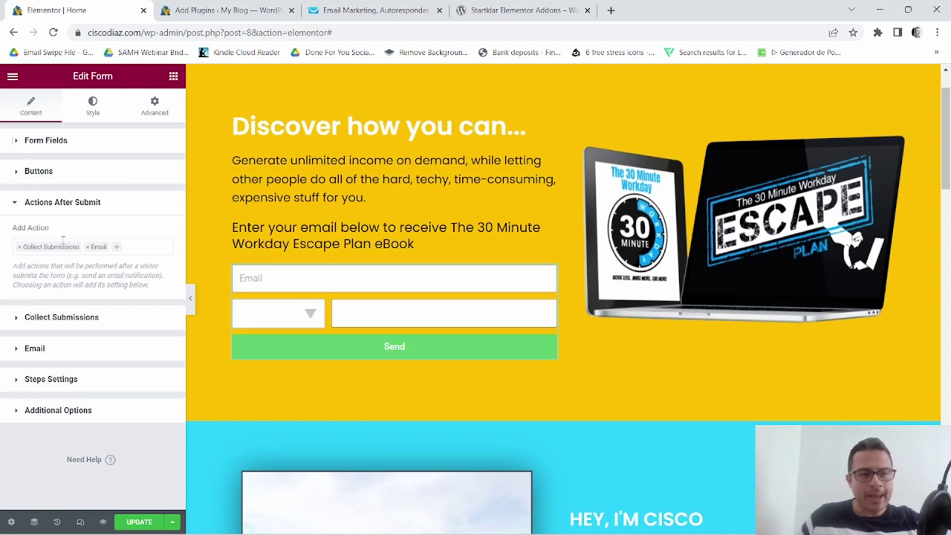
click(116, 248)
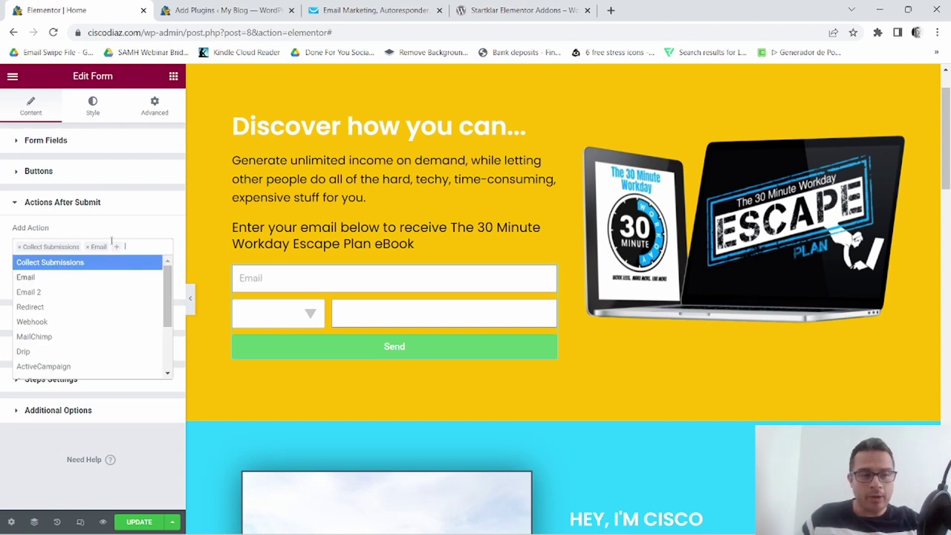
scroll(94, 287, down, 2)
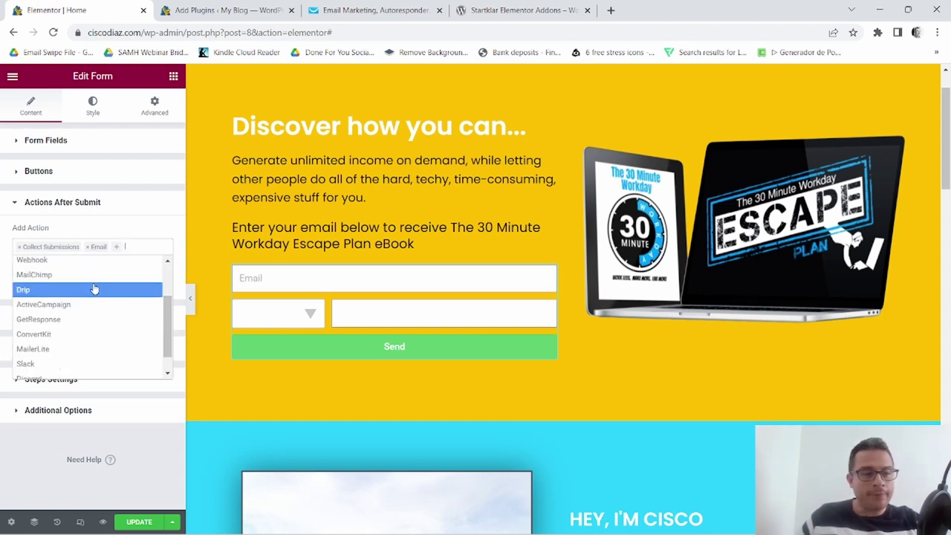
click(43, 321)
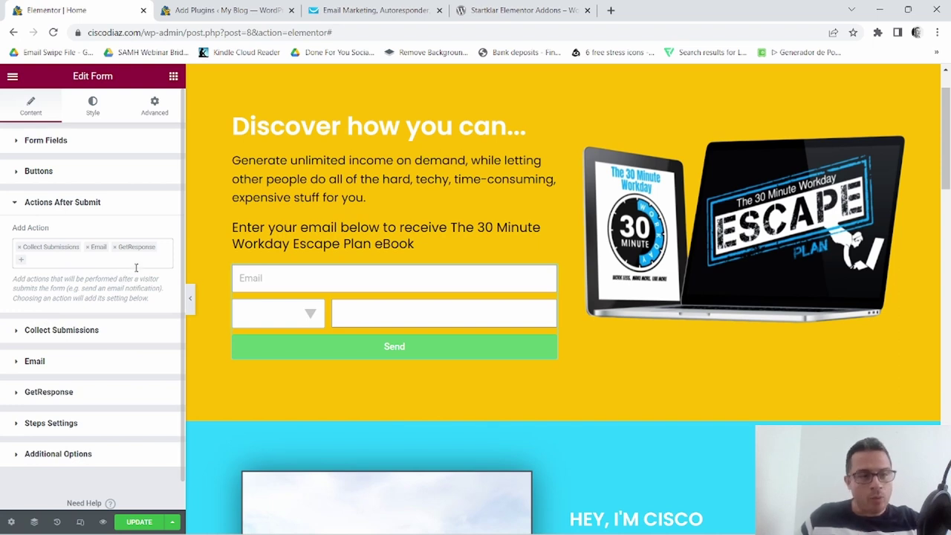
scroll(119, 276, down, 1)
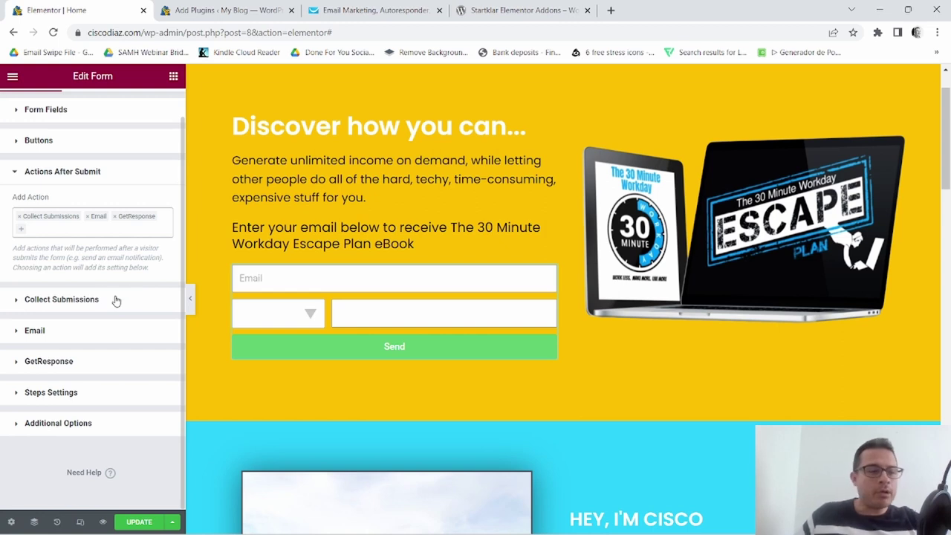
Look over the Collect Submissions and Email action settings.
click(66, 301)
click(54, 236)
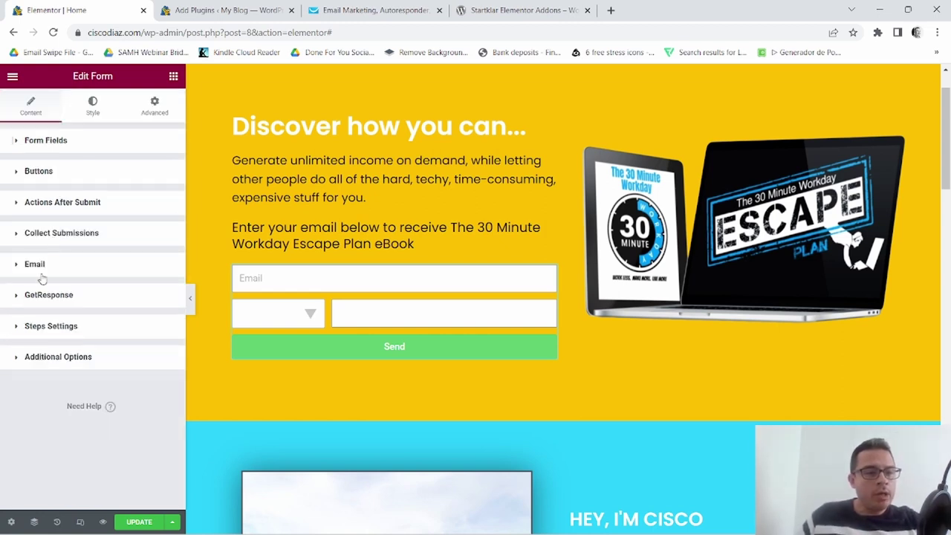
click(42, 272)
scroll(64, 318, down, 1)
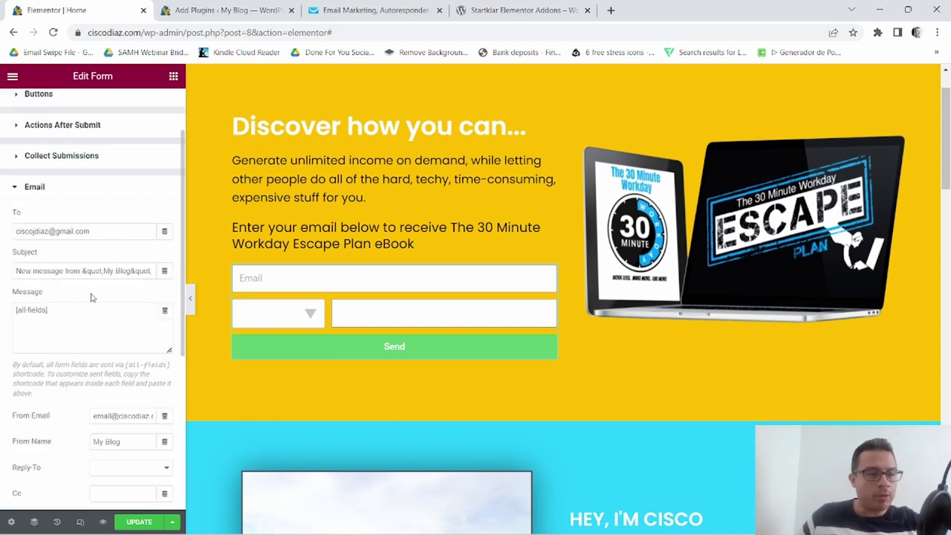
click(37, 188)
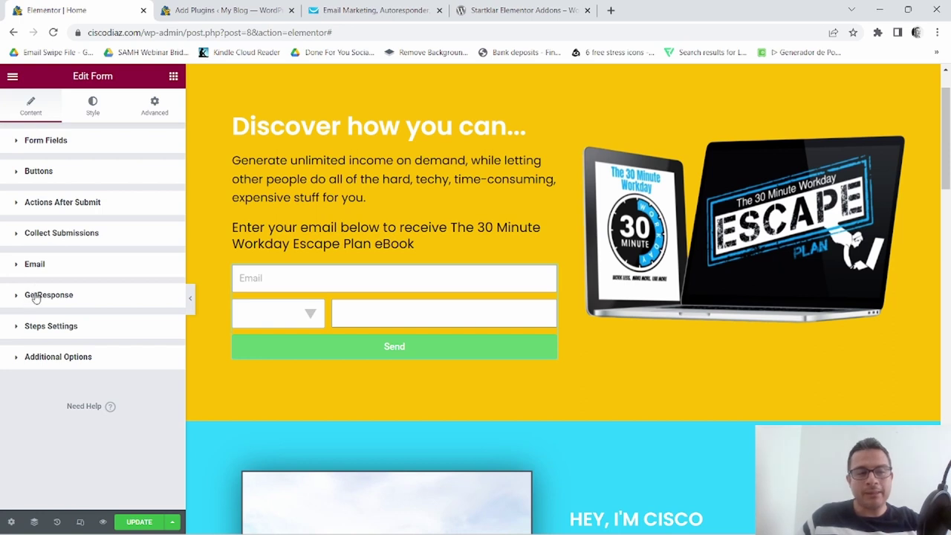
Keep the Default API key, pick the All In One $25 Biz (Optin page) list, Day Of Cycle 0.
click(31, 297)
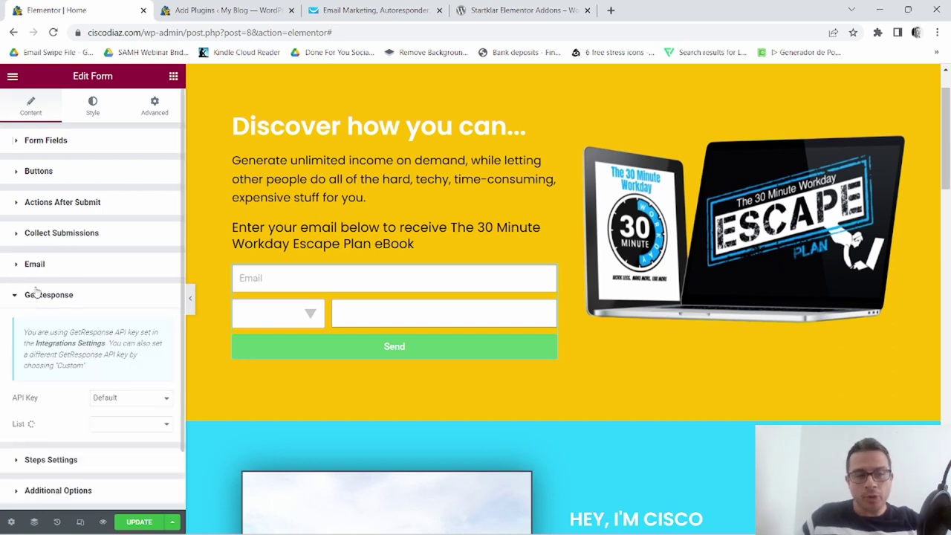
scroll(73, 287, down, 1)
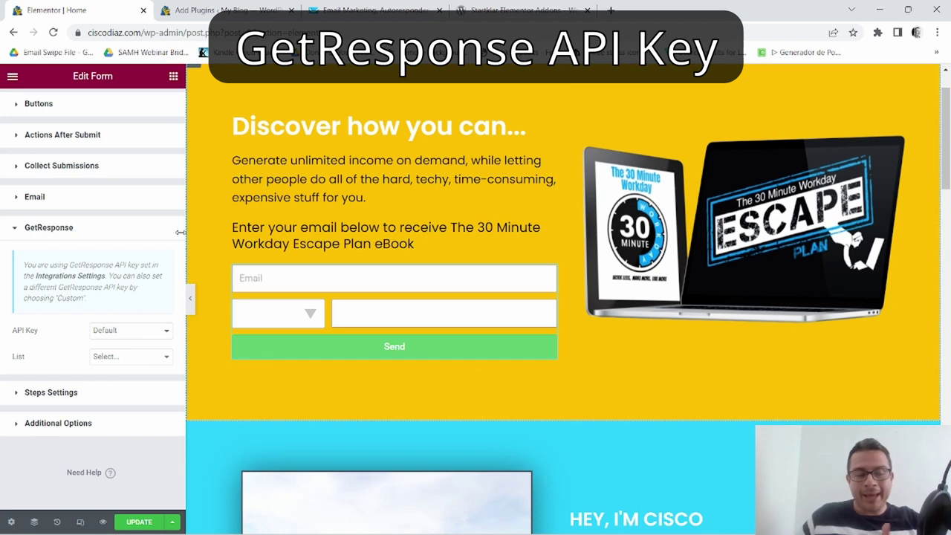
click(163, 332)
click(164, 332)
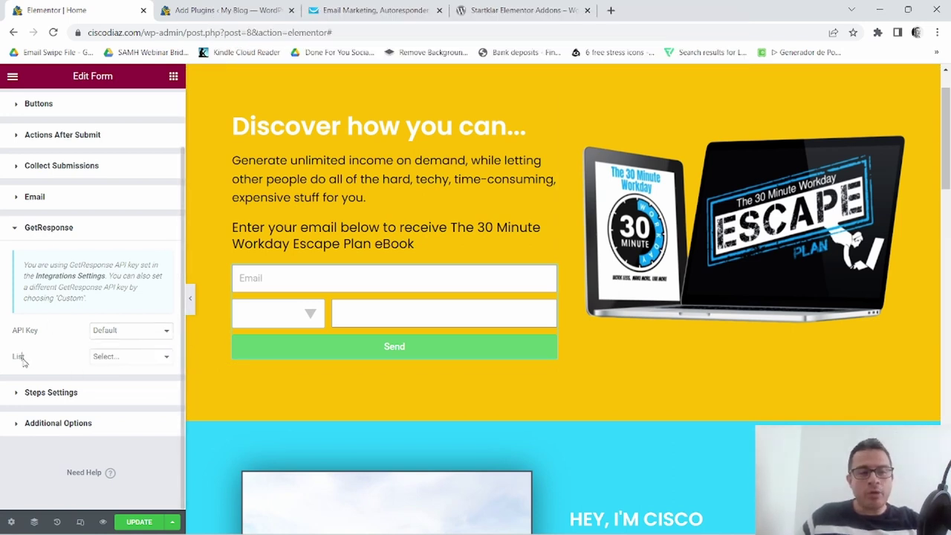
drag(21, 356, 125, 363)
click(125, 363)
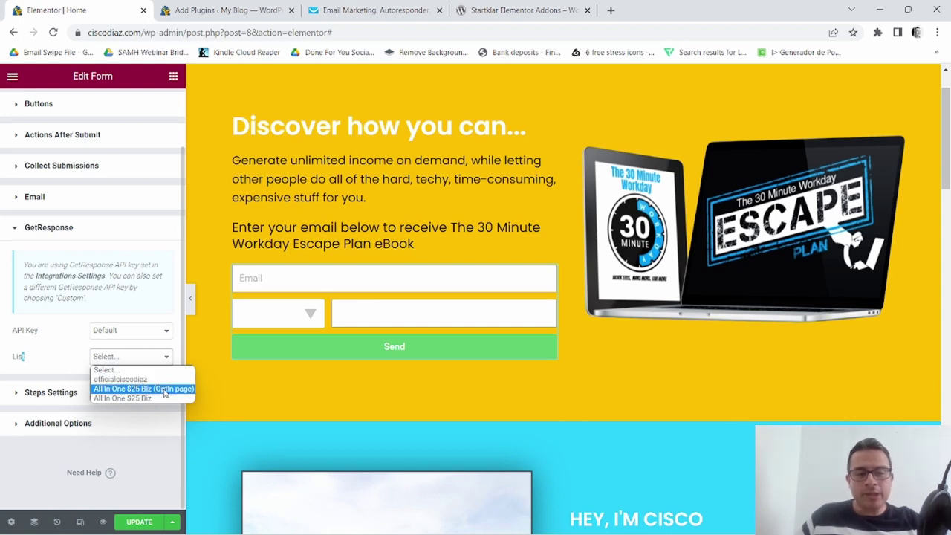
click(165, 390)
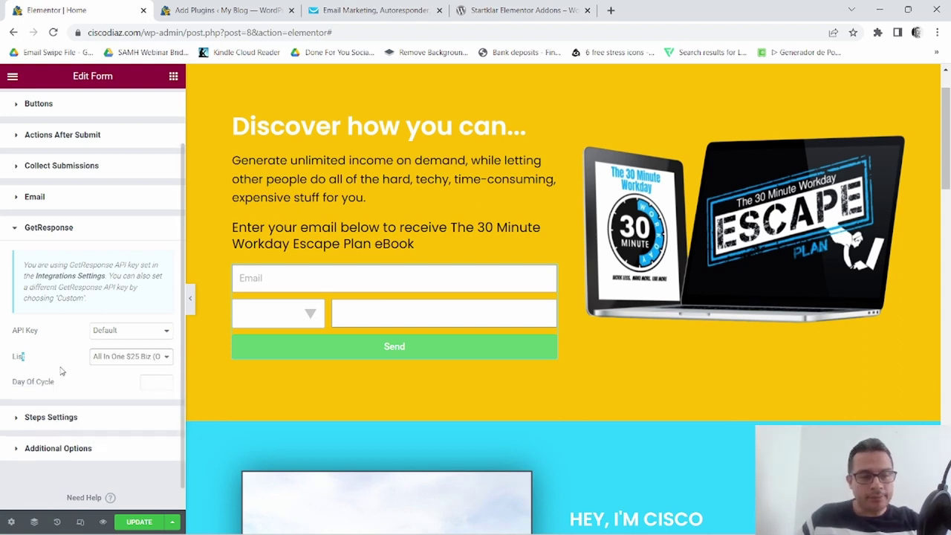
click(165, 380)
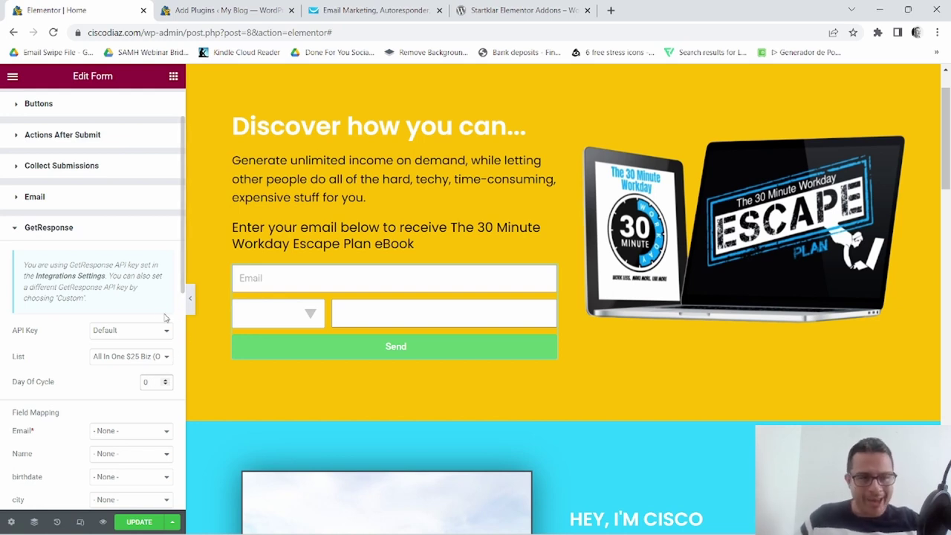
scroll(150, 321, down, 1)
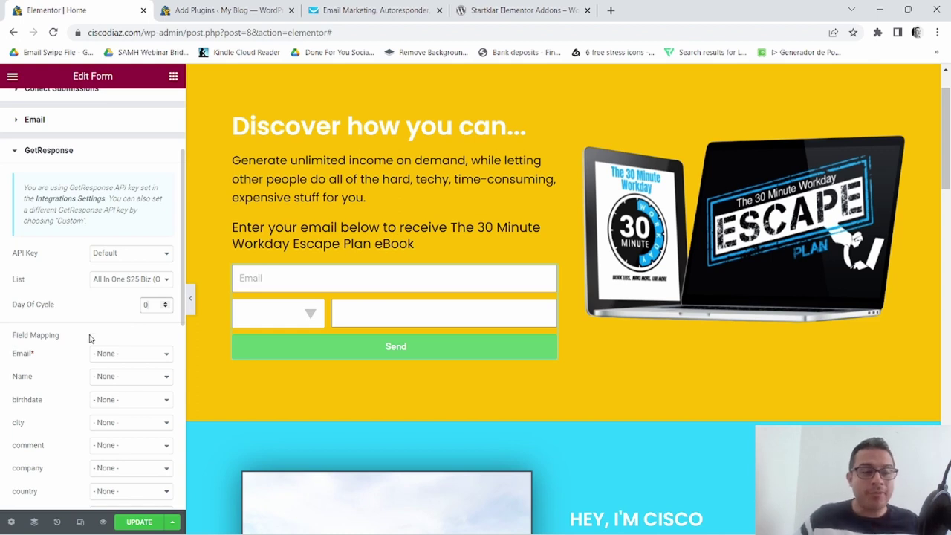
scroll(95, 350, down, 1)
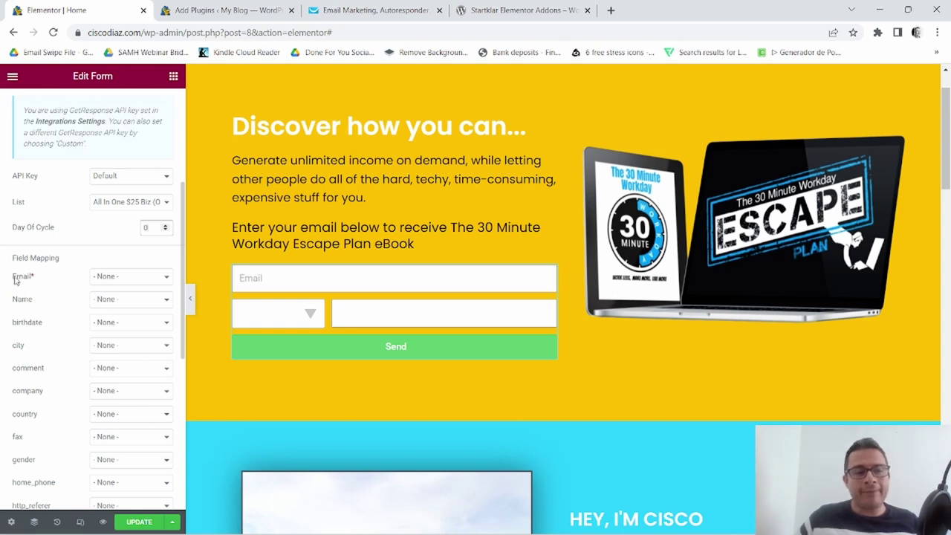
Map the form's Email field to GetResponse Email.
drag(14, 279, 38, 281)
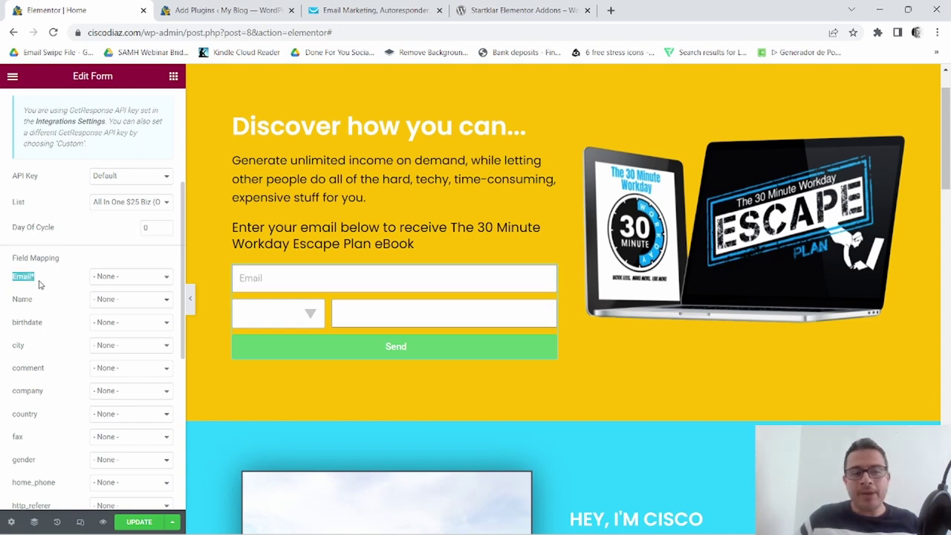
click(159, 280)
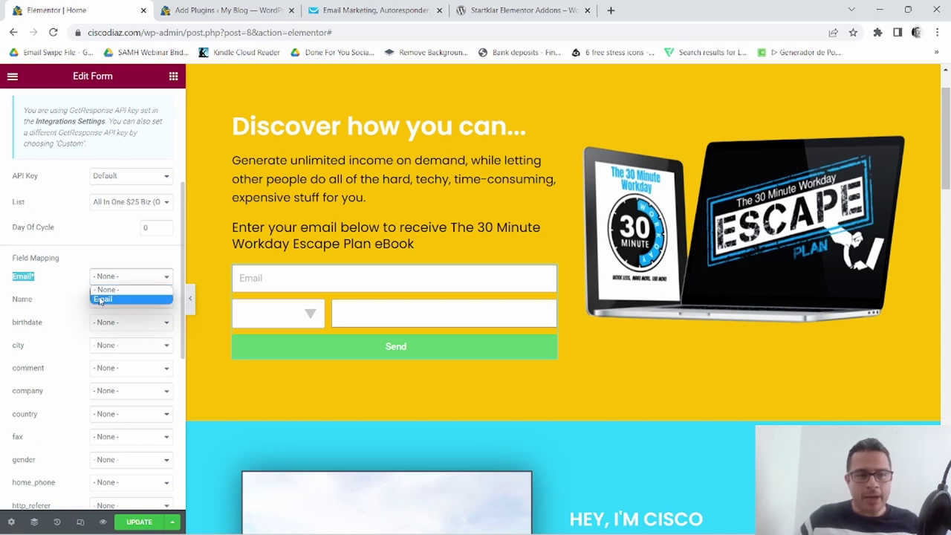
click(100, 299)
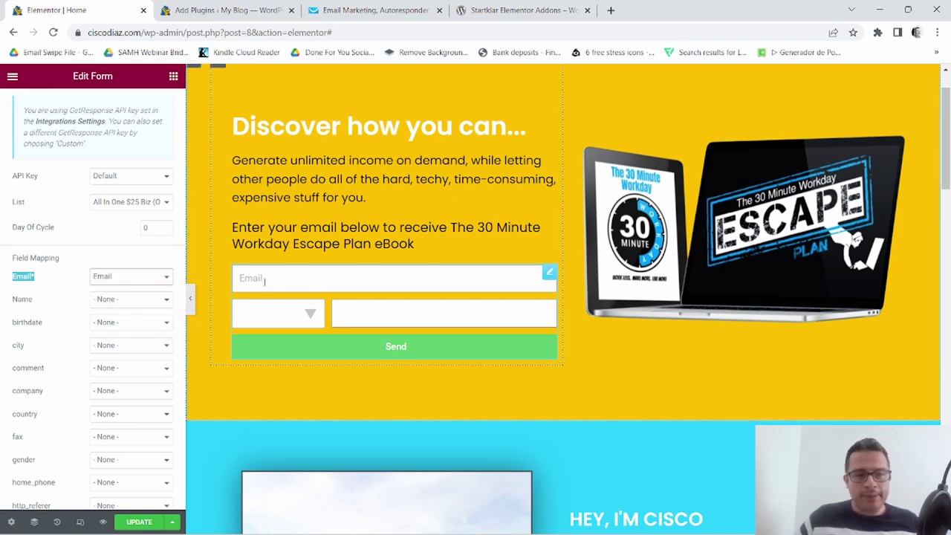
scroll(121, 331, down, 1)
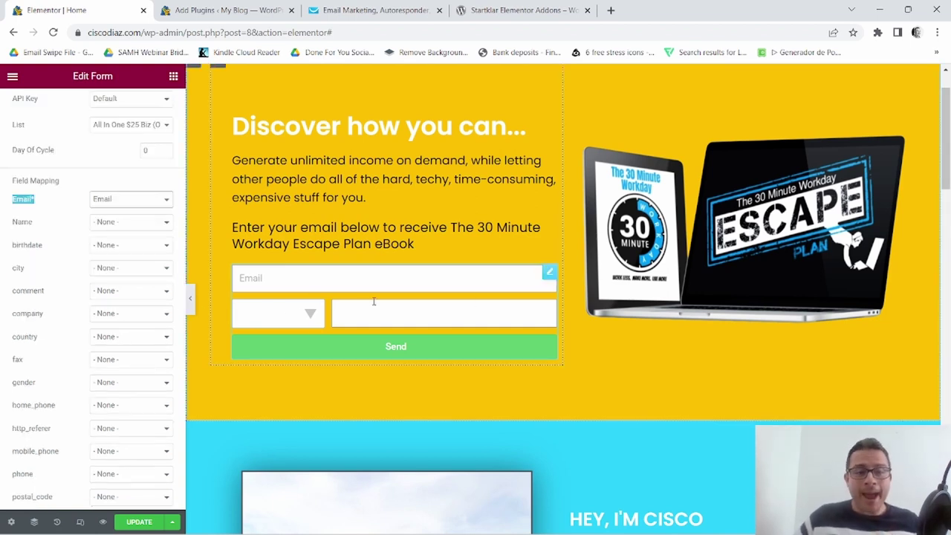
scroll(328, 306, down, 1)
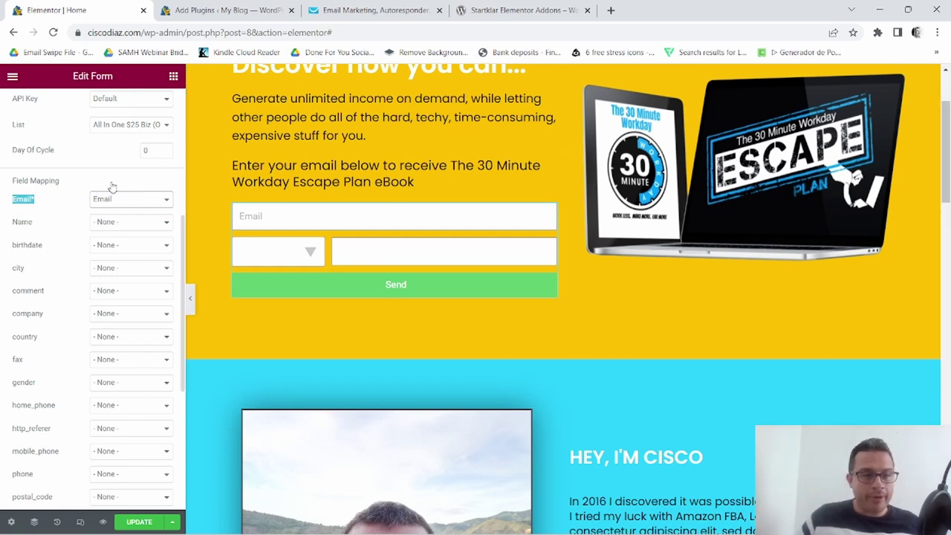
scroll(82, 330, down, 1)
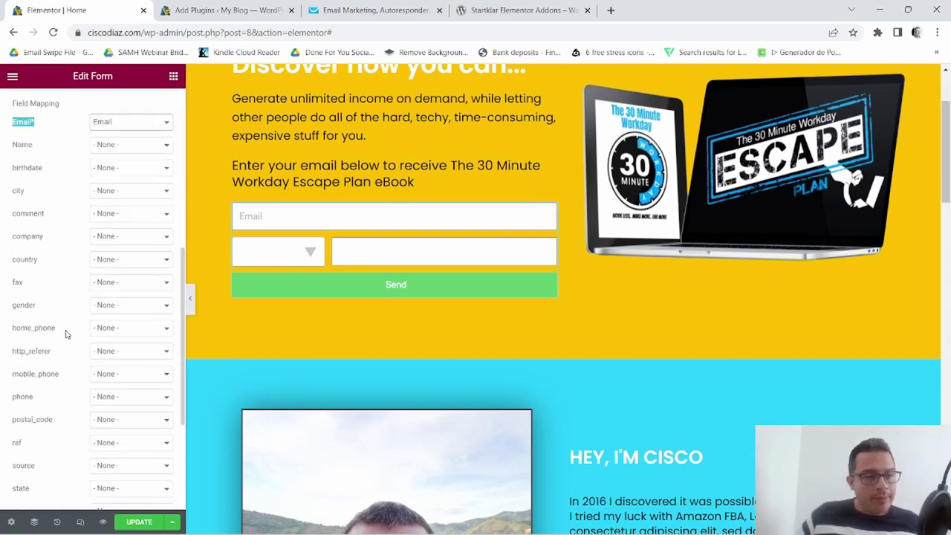
Reopen the form widget's content settings and expand the GetResponse section.
click(292, 260)
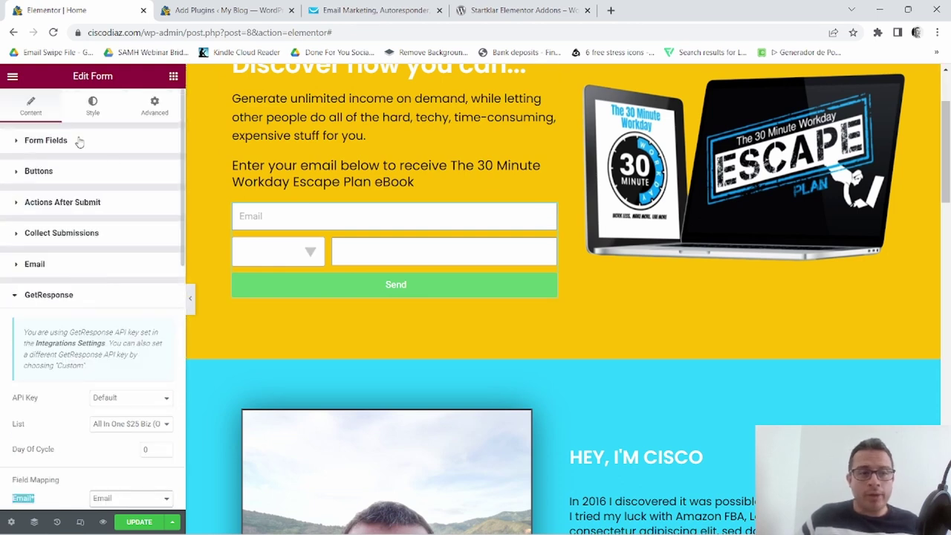
click(46, 141)
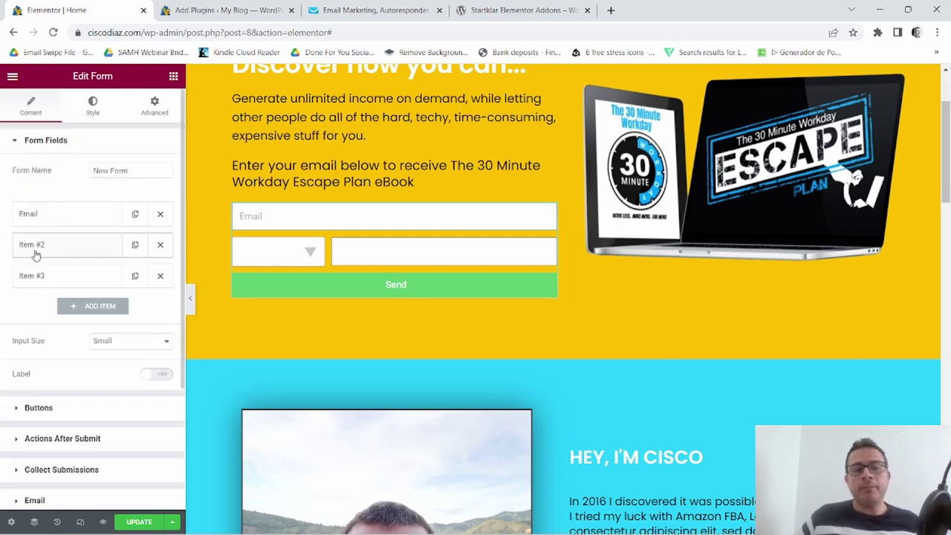
scroll(52, 237, down, 3)
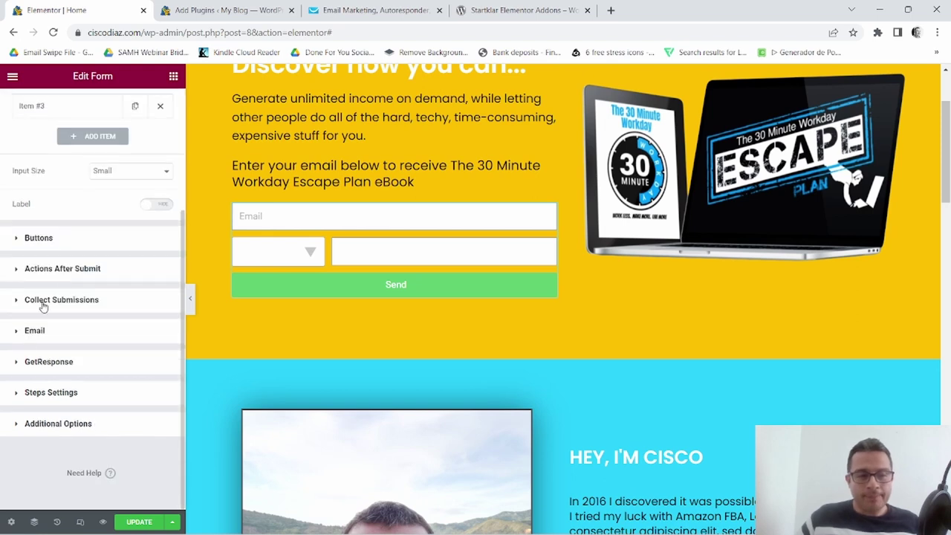
click(47, 361)
scroll(82, 310, down, 5)
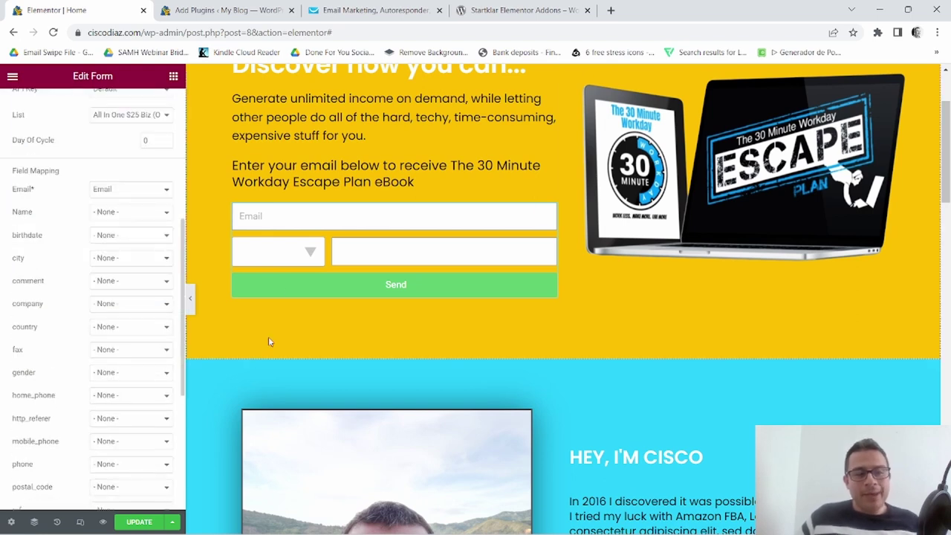
scroll(142, 340, down, 2)
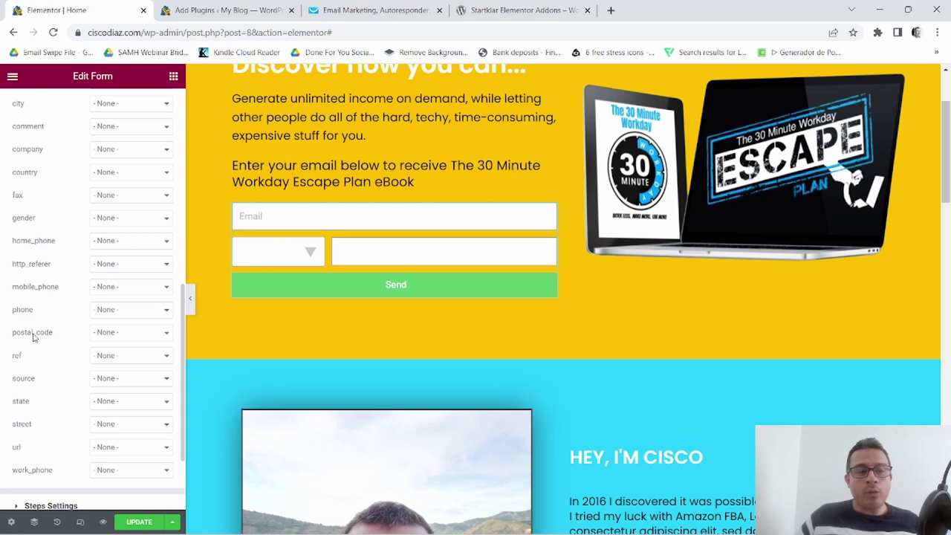
Map postal_code to Field #2 and ref to Field #3, then update the page.
click(164, 334)
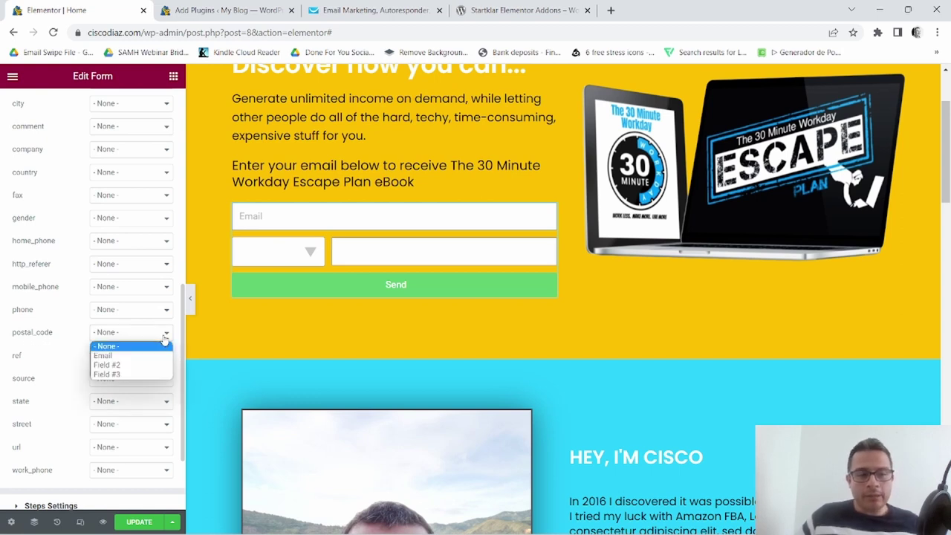
click(105, 366)
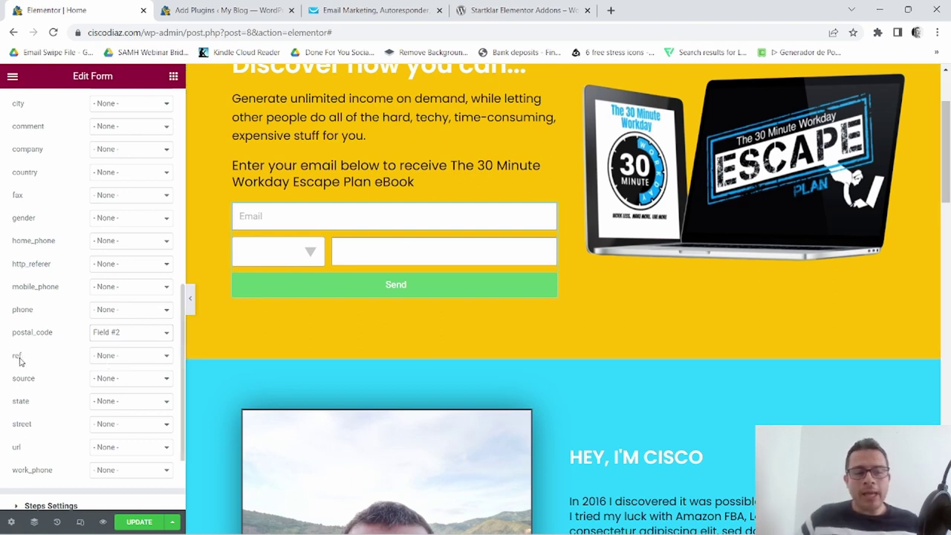
drag(7, 362, 111, 361)
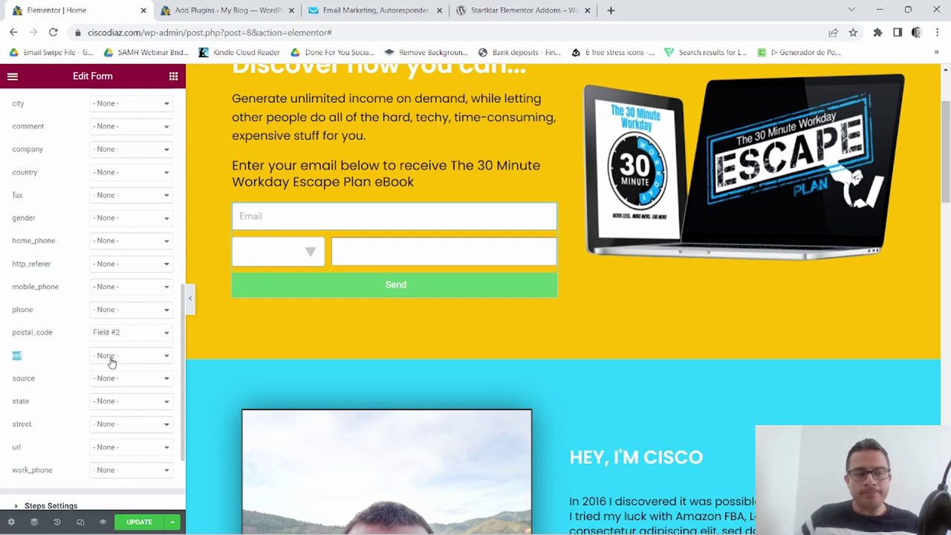
click(160, 361)
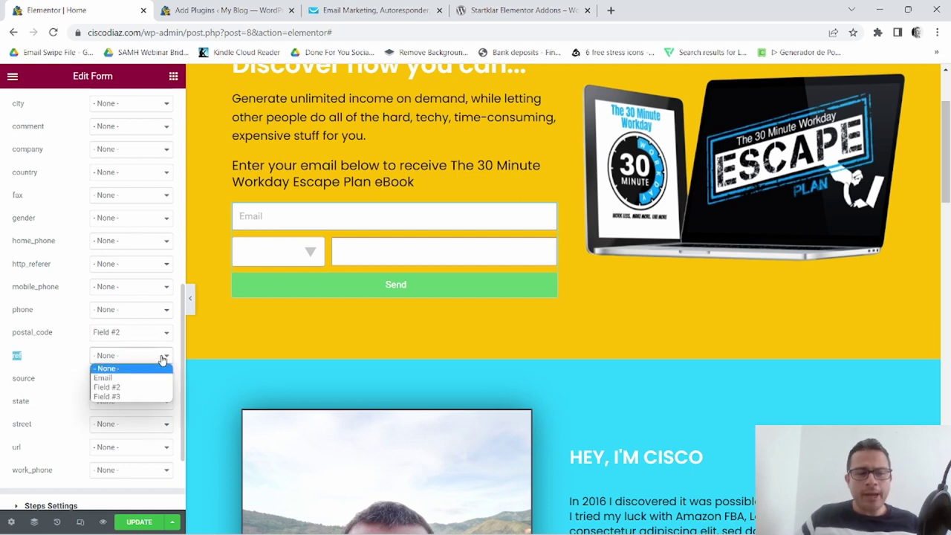
click(112, 398)
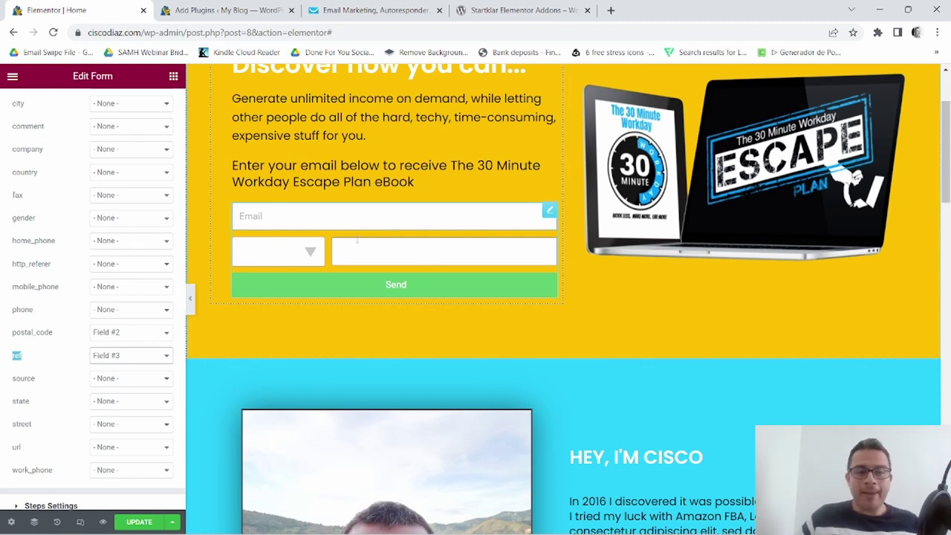
scroll(197, 385, down, 1)
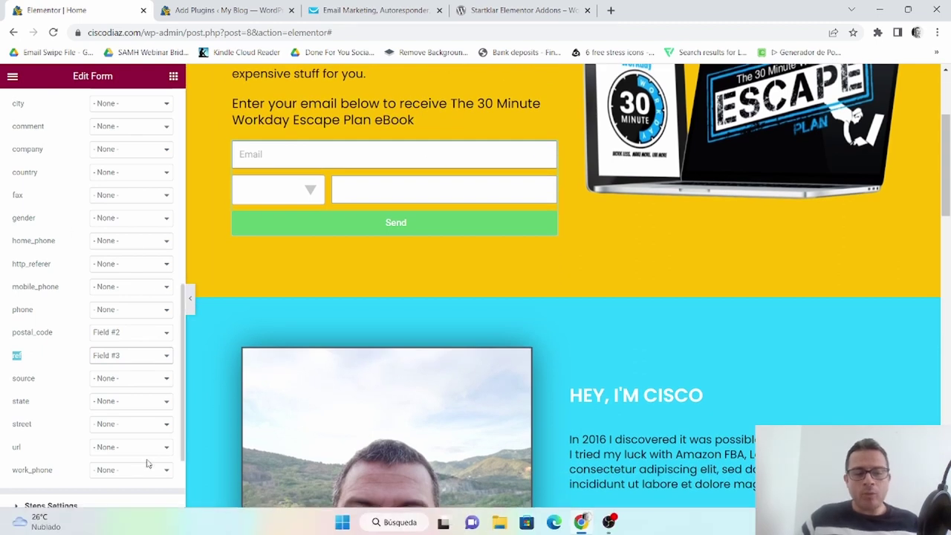
click(139, 523)
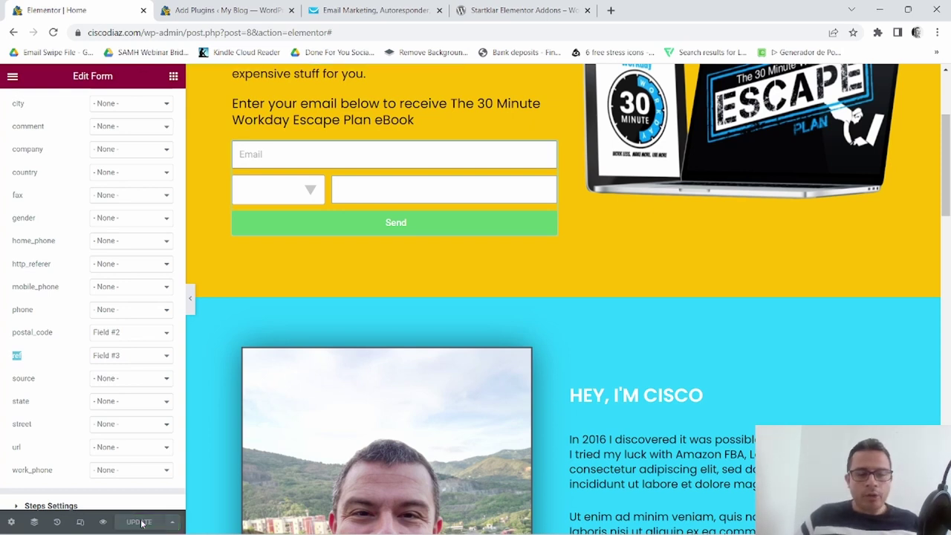
In GetResponse, go to Contacts custom fields and start a new custom field.
click(355, 10)
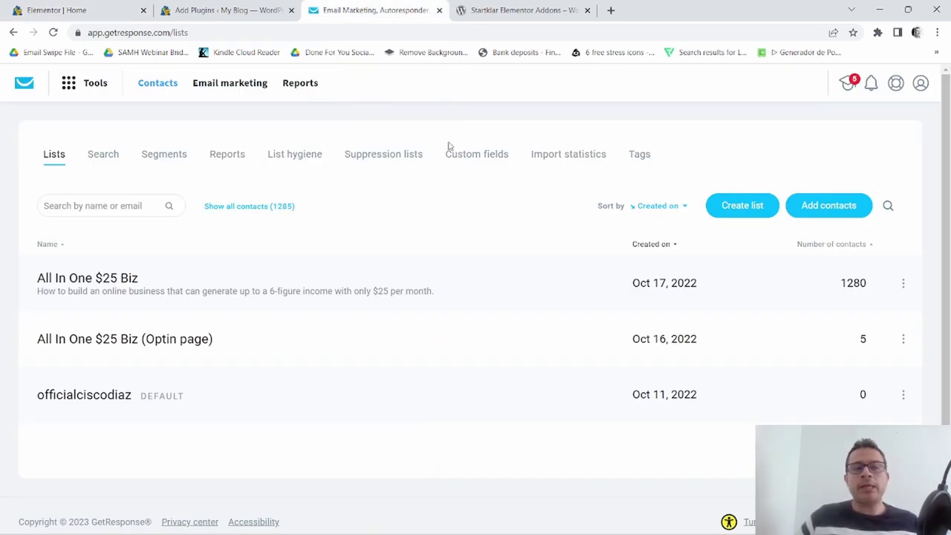
click(170, 85)
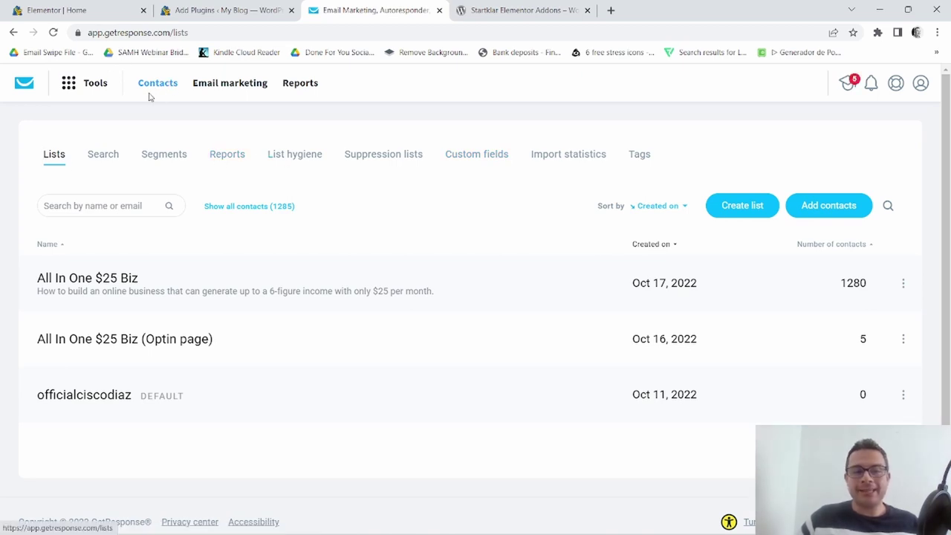
click(473, 157)
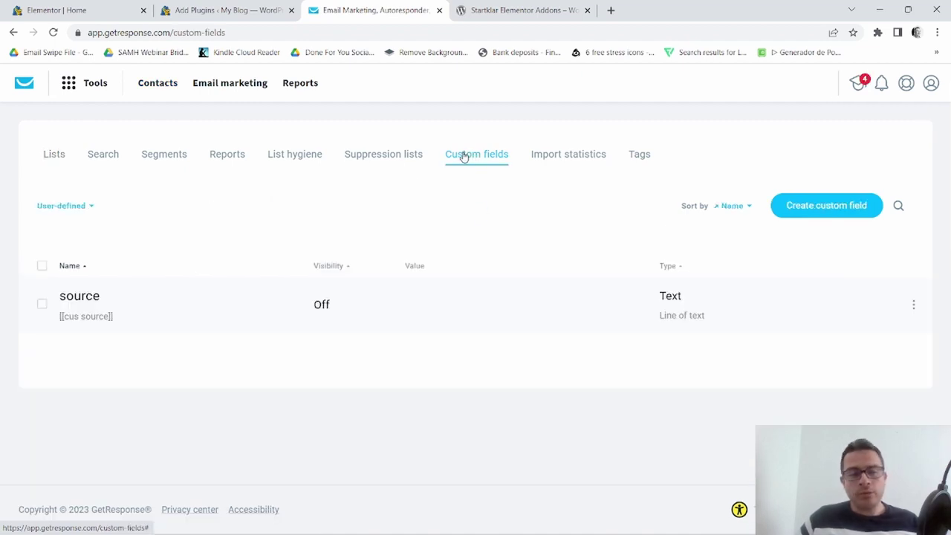
click(844, 209)
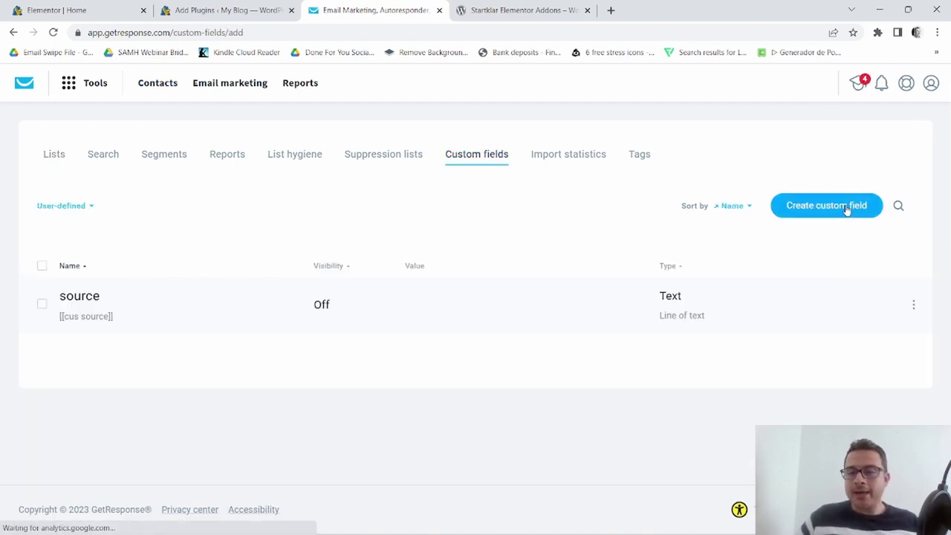
Name the field phone_number, set it to Text as a Line of text, and save.
click(396, 217)
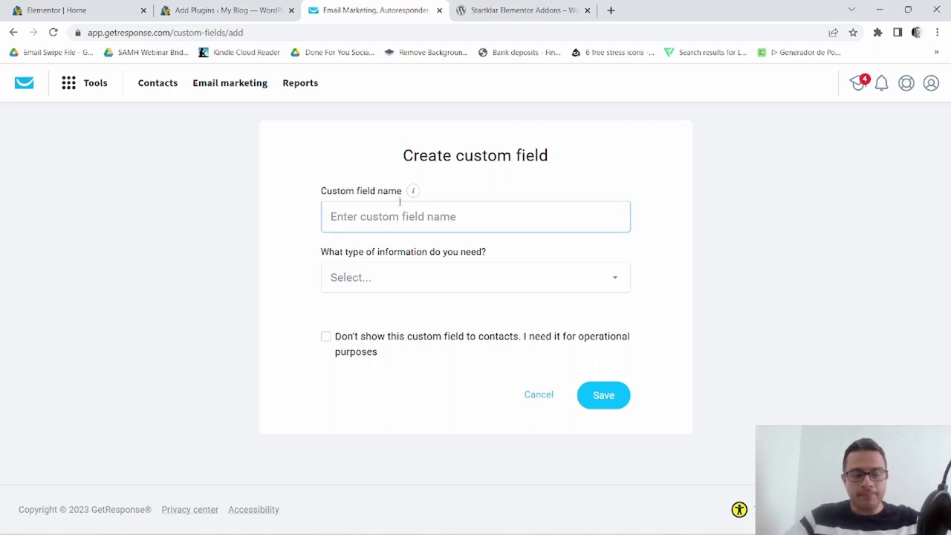
text(po)
text(hone)
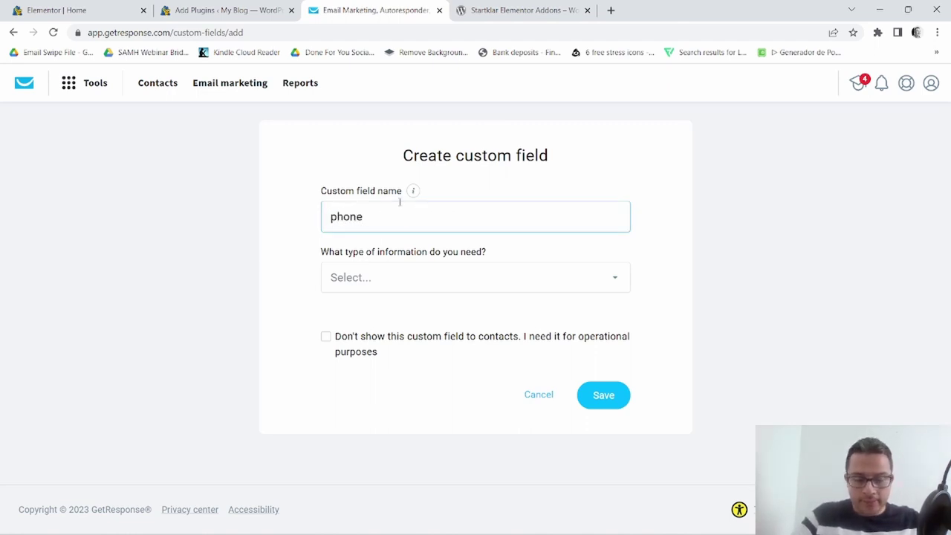
text(_n)
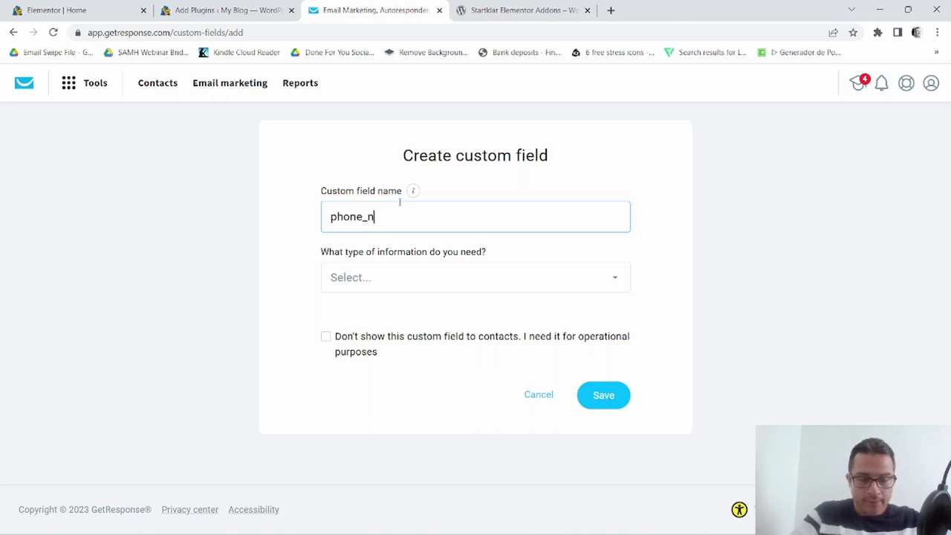
text(umber)
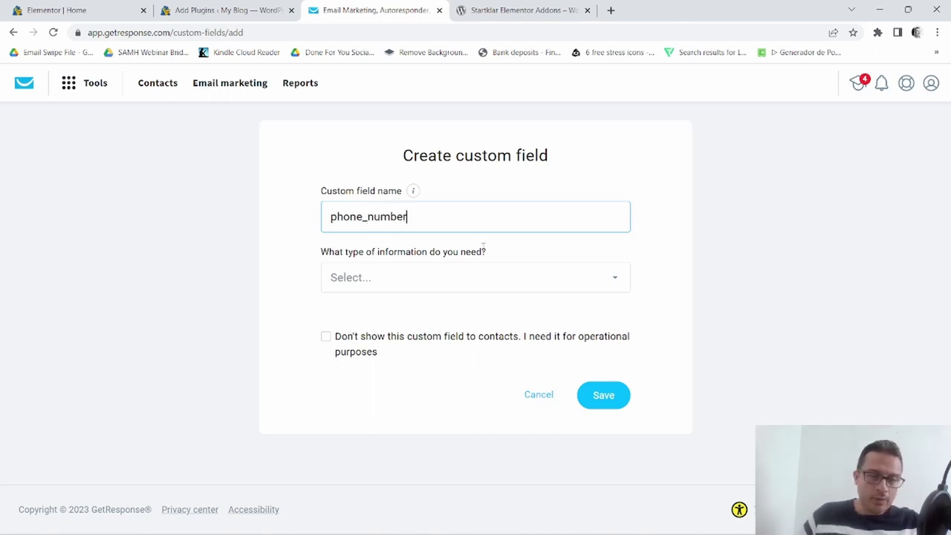
drag(315, 257, 540, 262)
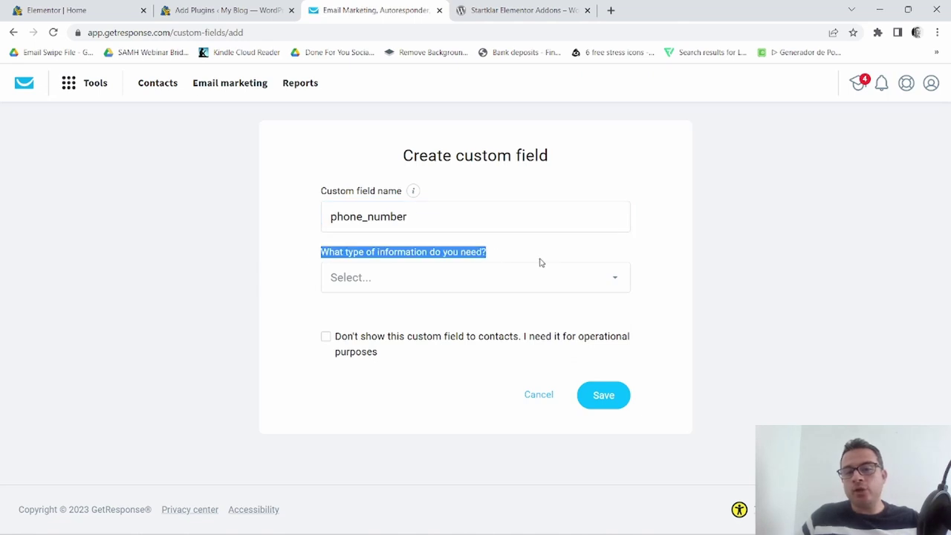
click(621, 278)
scroll(526, 355, down, 2)
scroll(527, 355, down, 1)
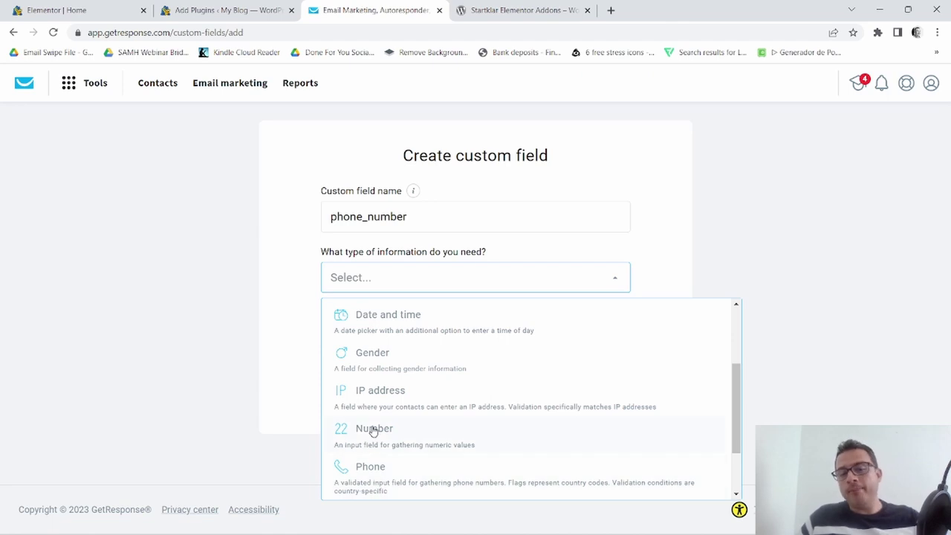
scroll(436, 399, down, 2)
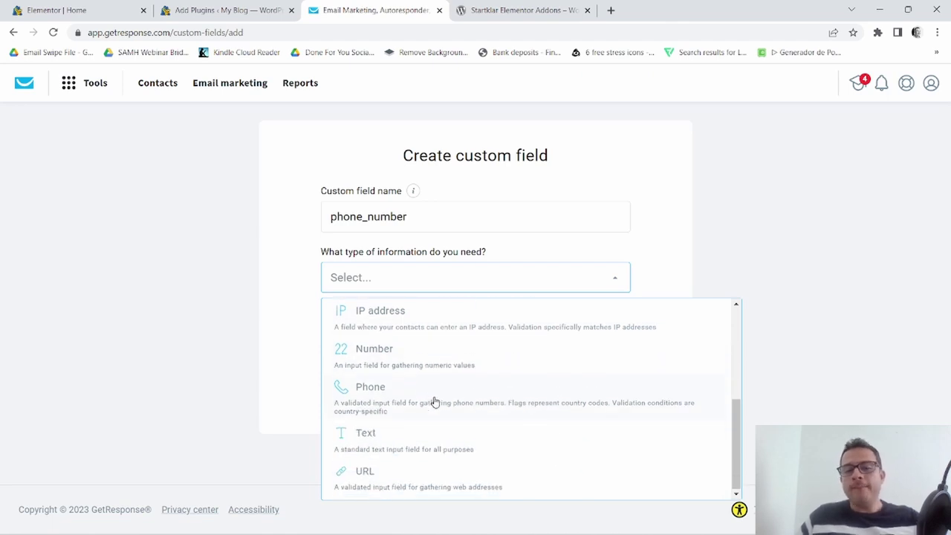
click(366, 440)
scroll(529, 280, down, 3)
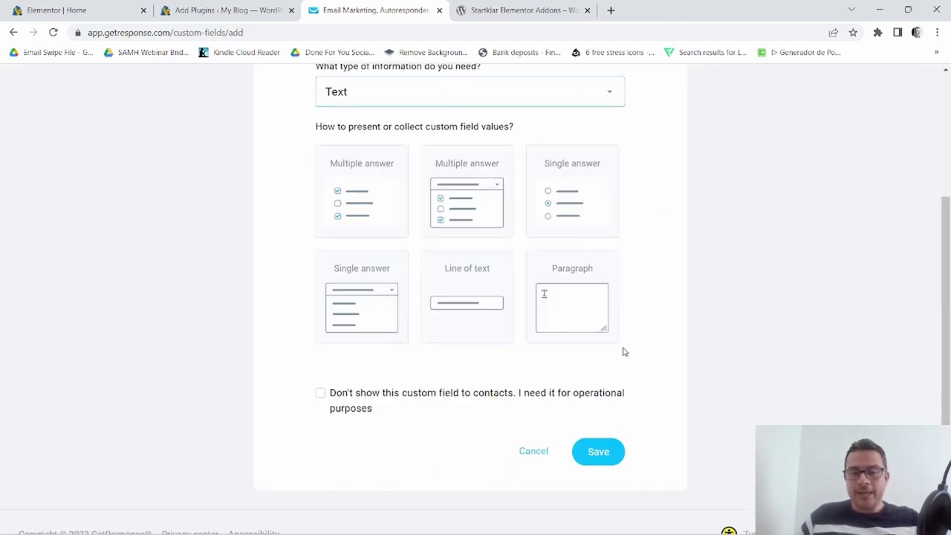
click(471, 273)
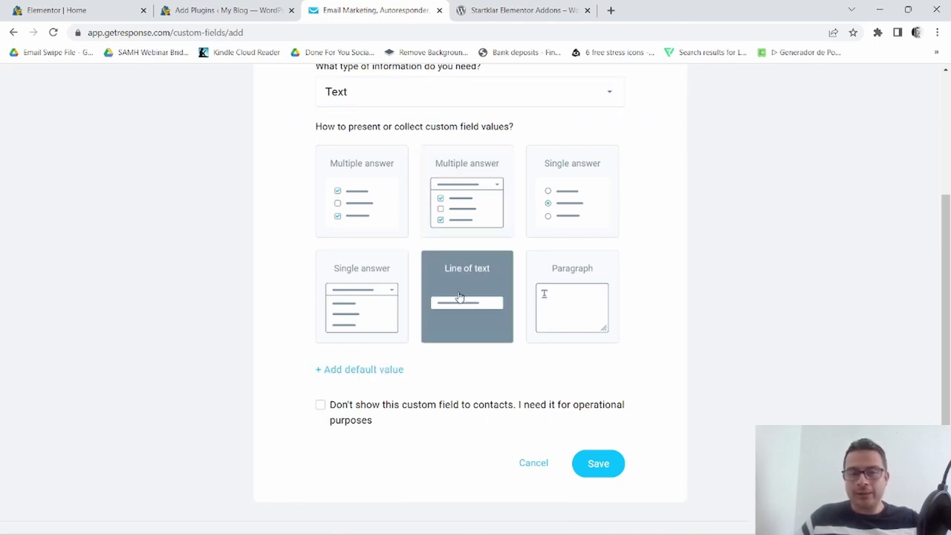
click(604, 462)
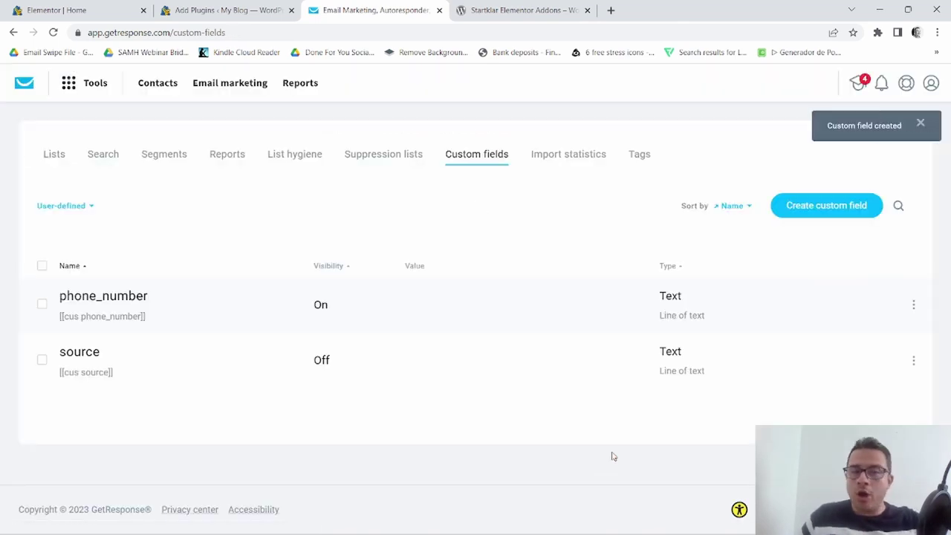
Recheck the plugins page and GetResponse custom fields, then preview the page's opt-in form.
click(234, 6)
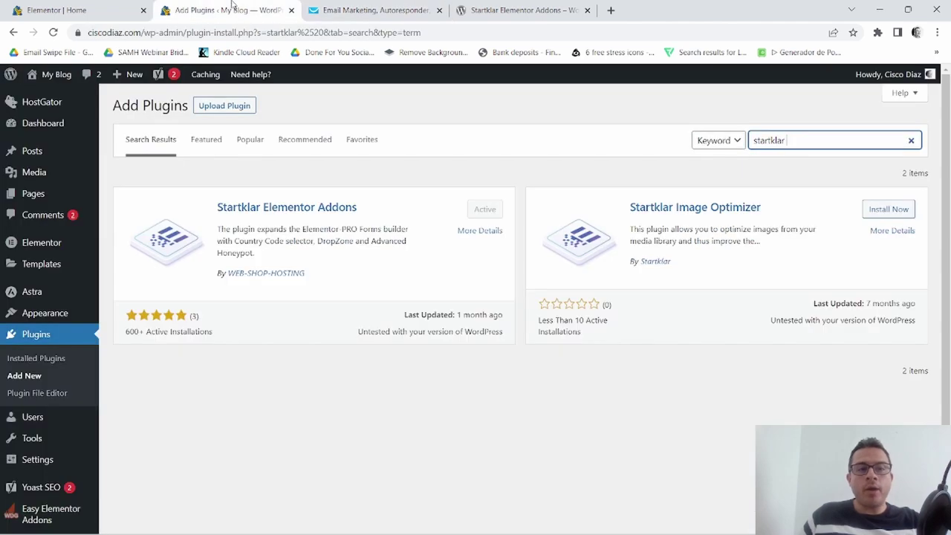
click(120, 6)
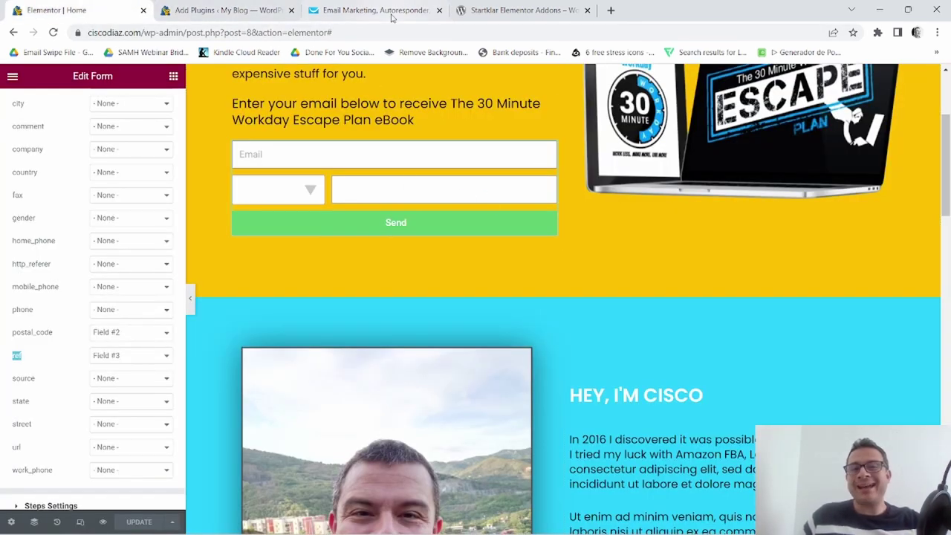
click(413, 11)
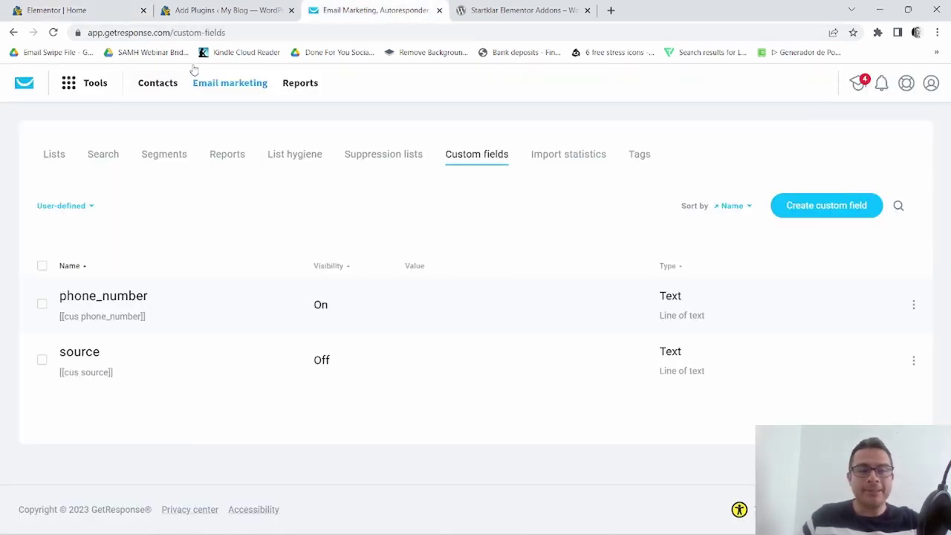
click(86, 10)
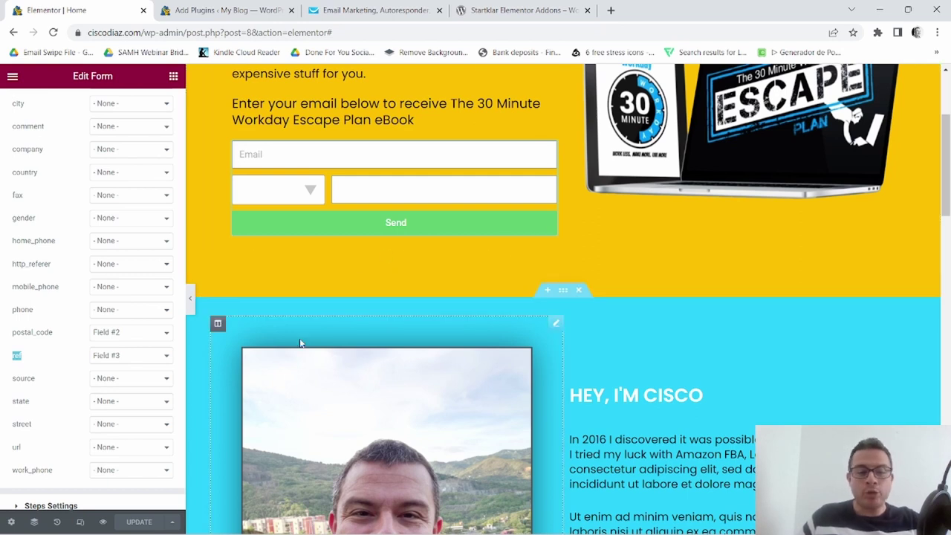
scroll(148, 437, down, 1)
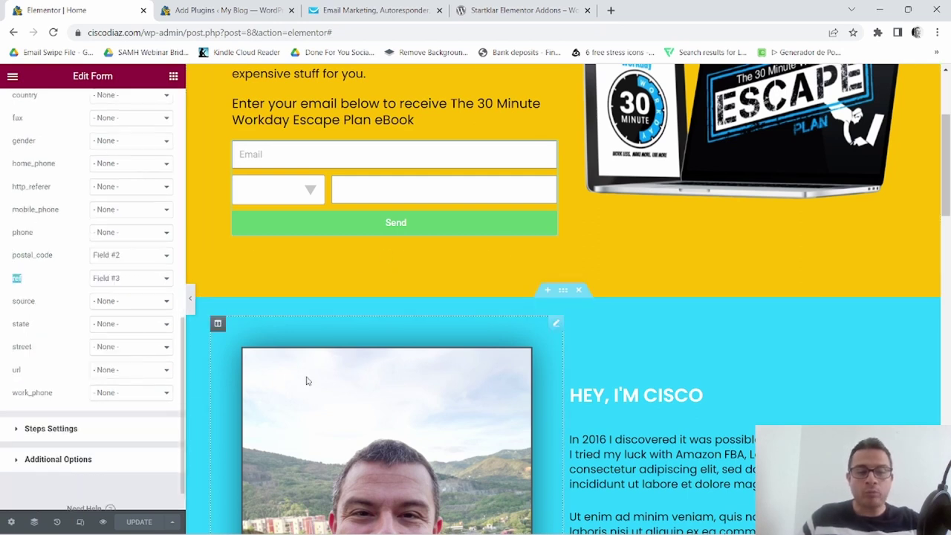
click(104, 522)
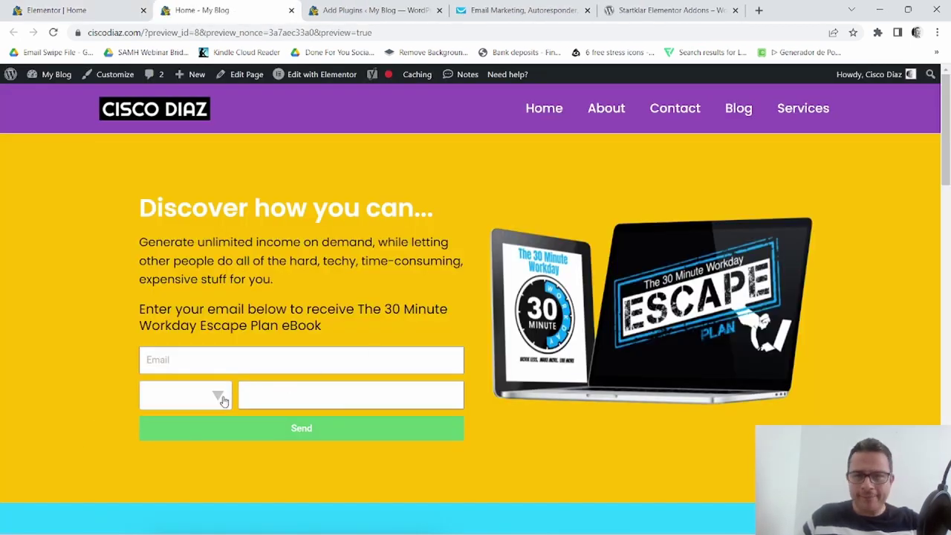
Enter a test email address and choose (+1) United States of America as the country code.
click(207, 361)
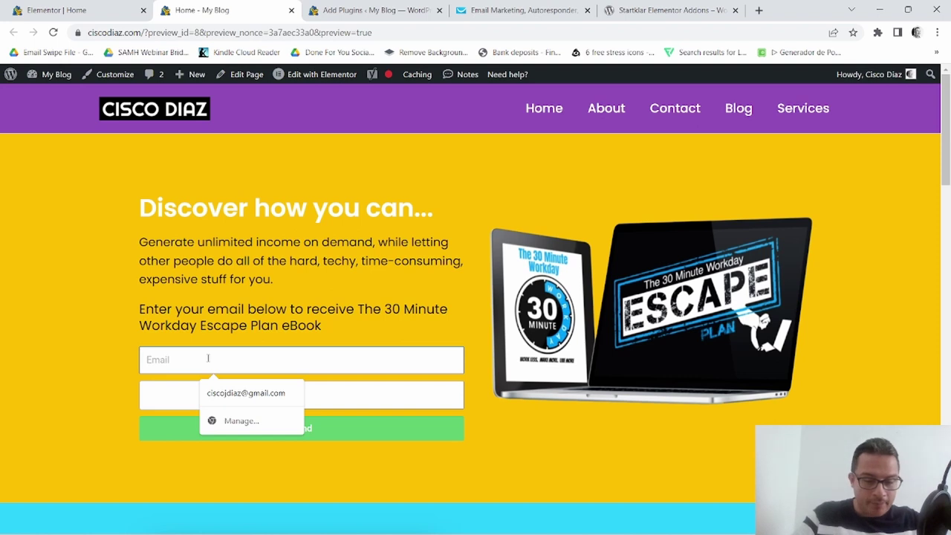
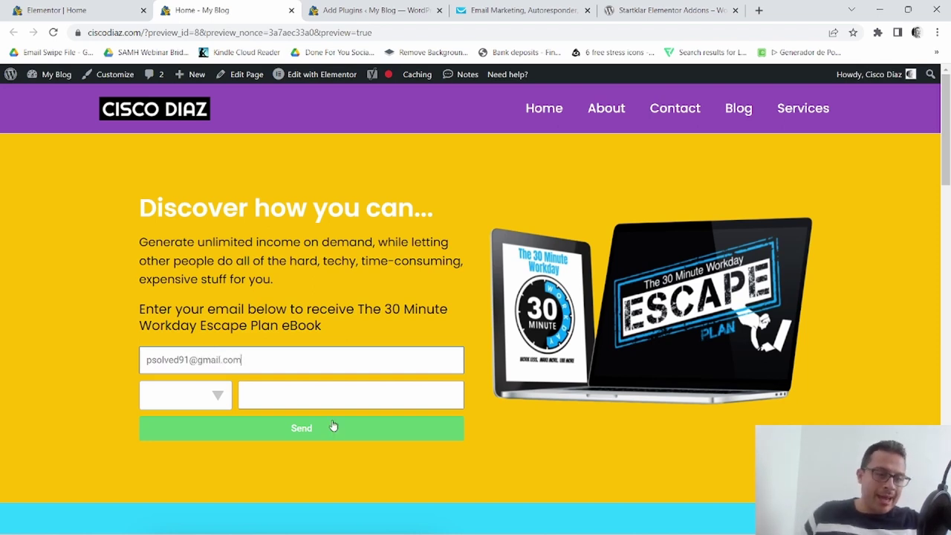
click(217, 402)
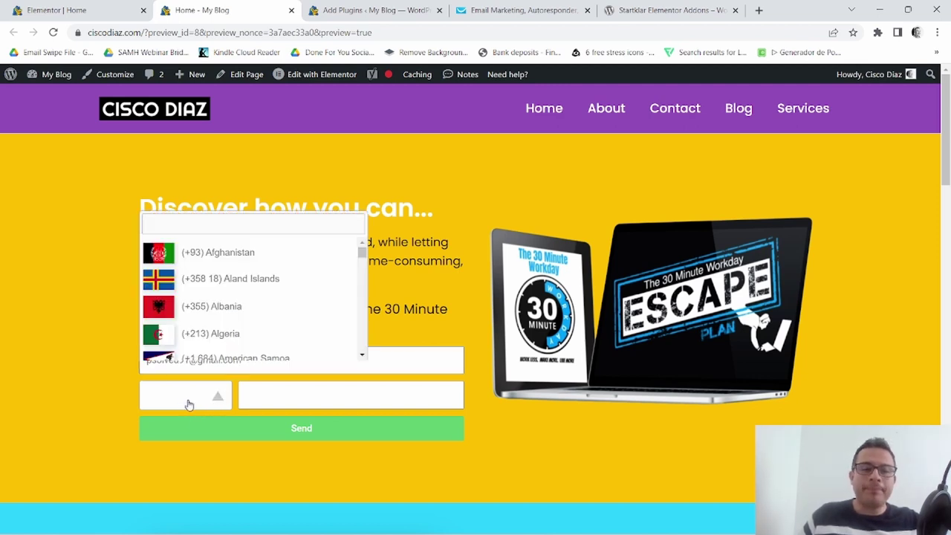
click(208, 223)
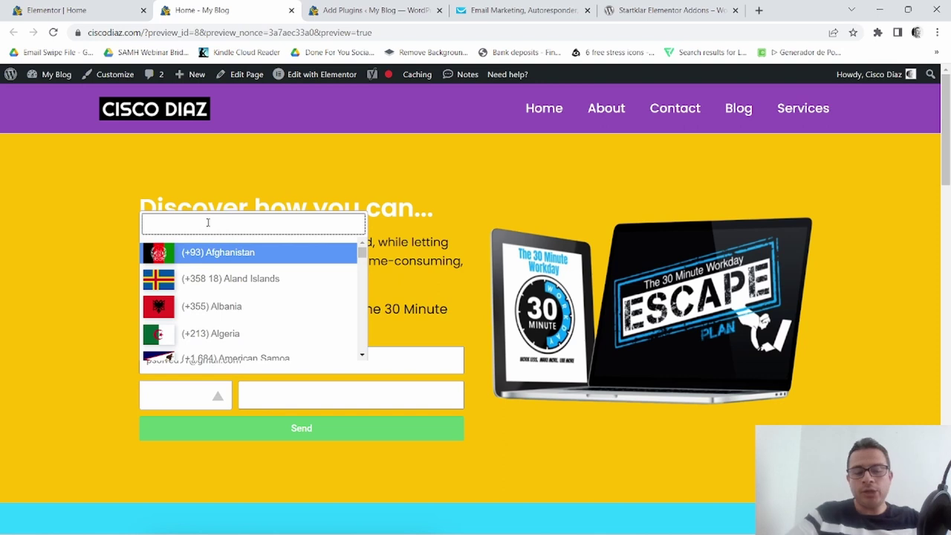
text(united)
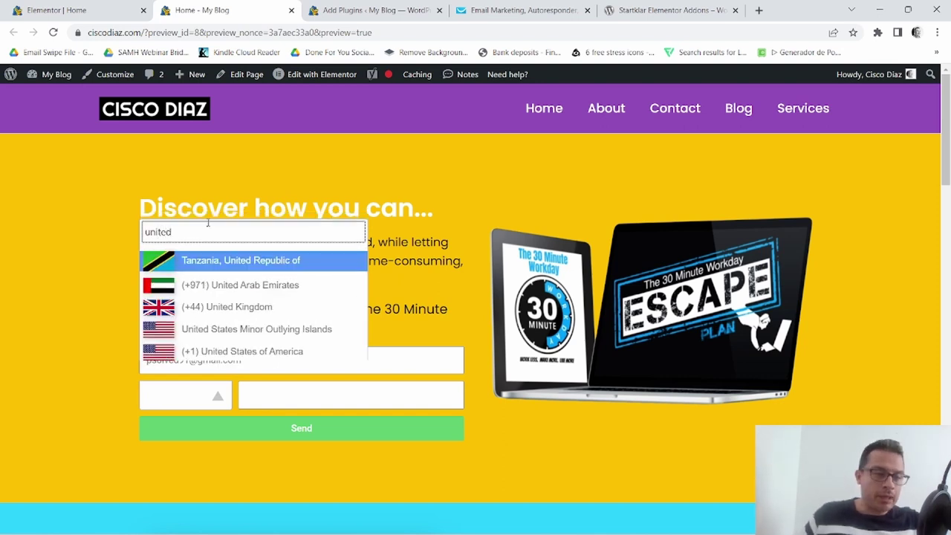
click(221, 351)
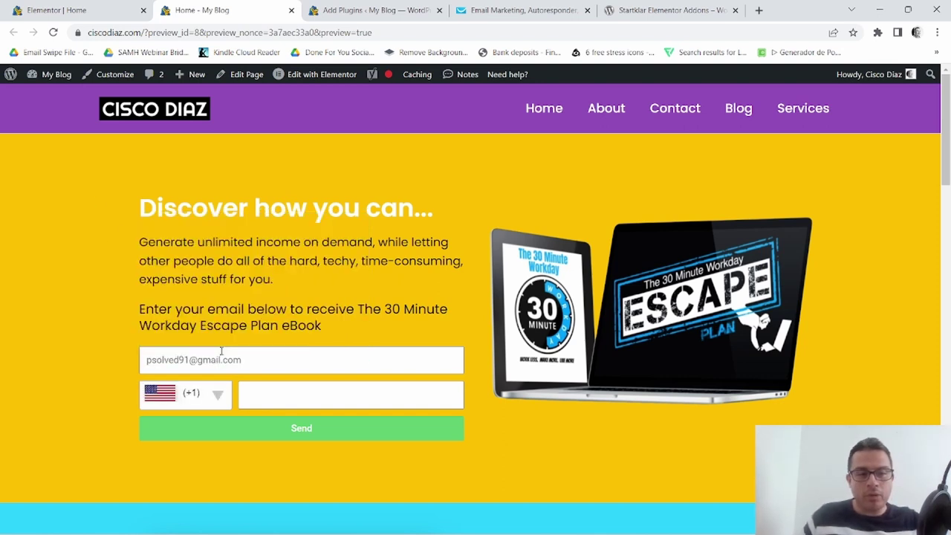
Enter a phone number and submit, confirming 'The form was sent successfully' before switching to GetResponse.
click(255, 396)
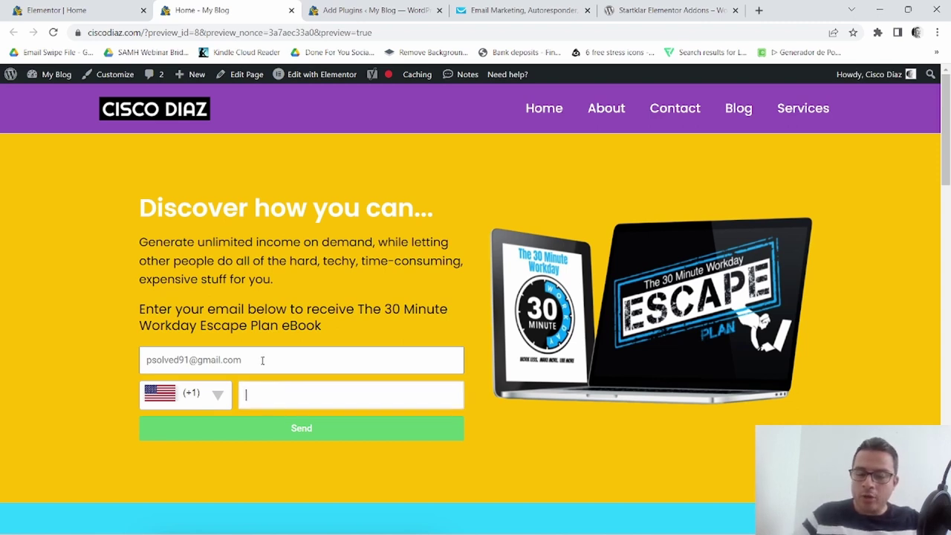
scroll(262, 359, down, 5)
scroll(262, 360, up, 4)
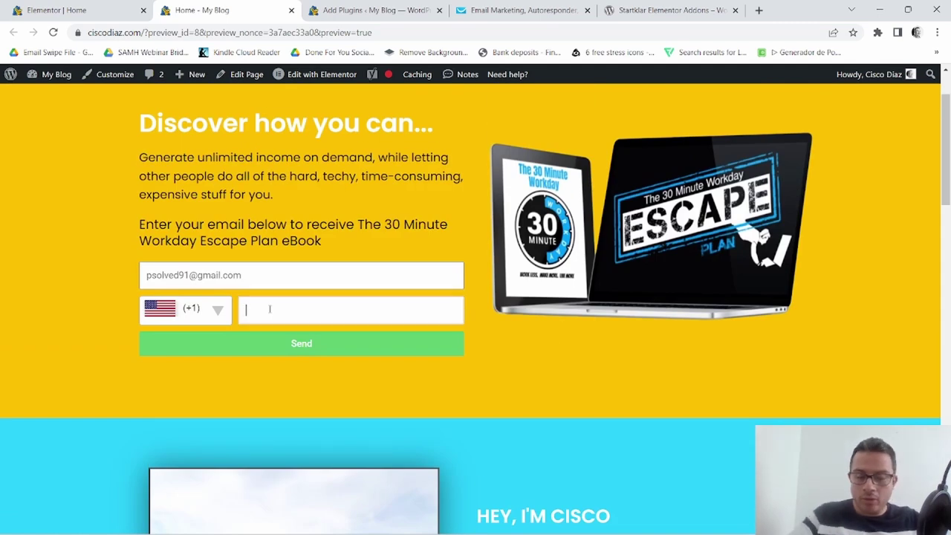
key(Num_Lock)
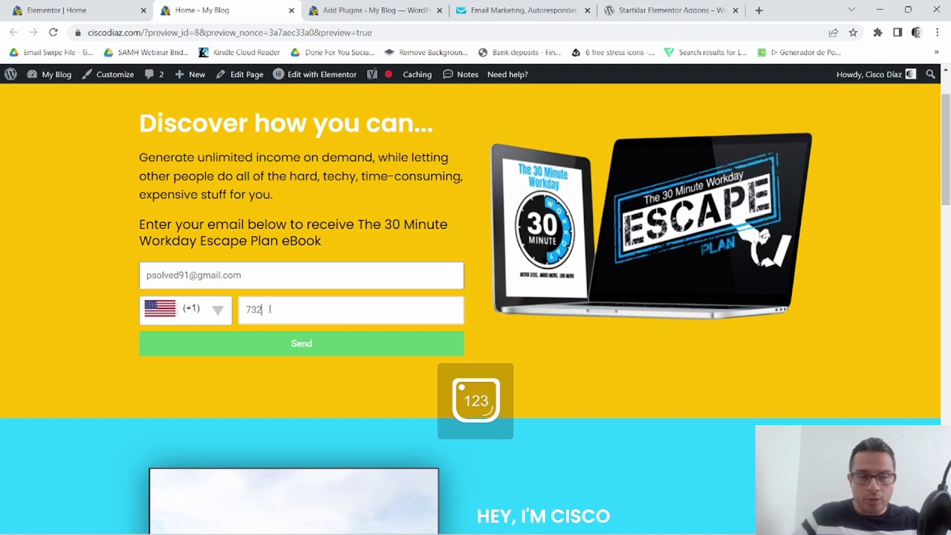
text(52564)
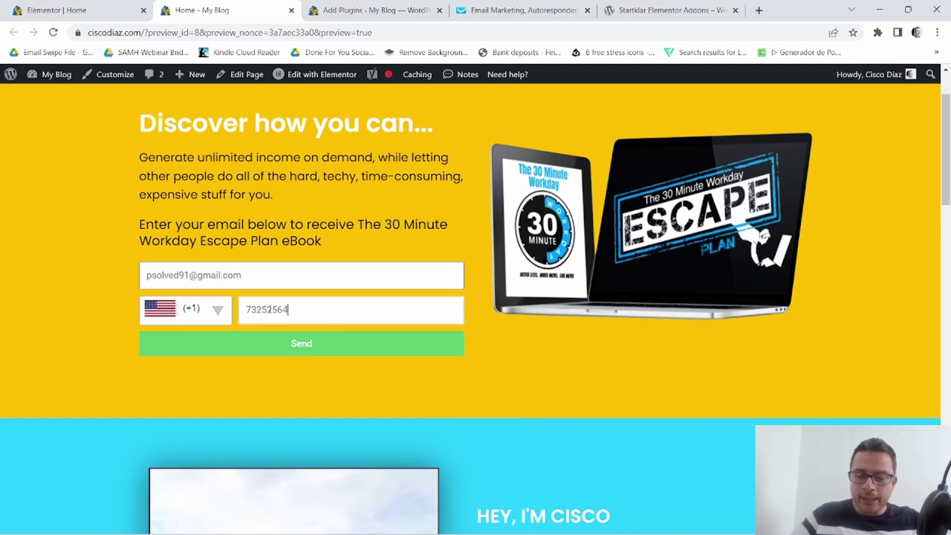
text(87)
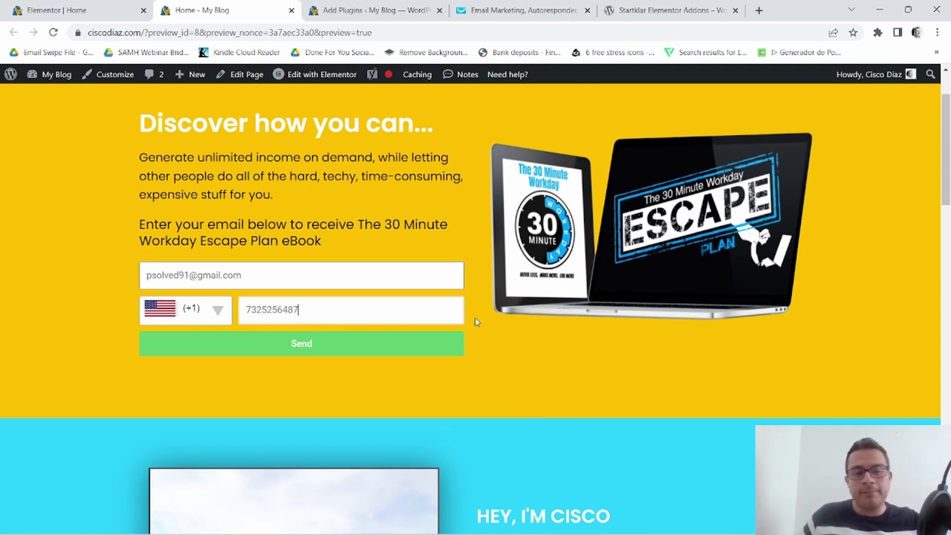
click(310, 348)
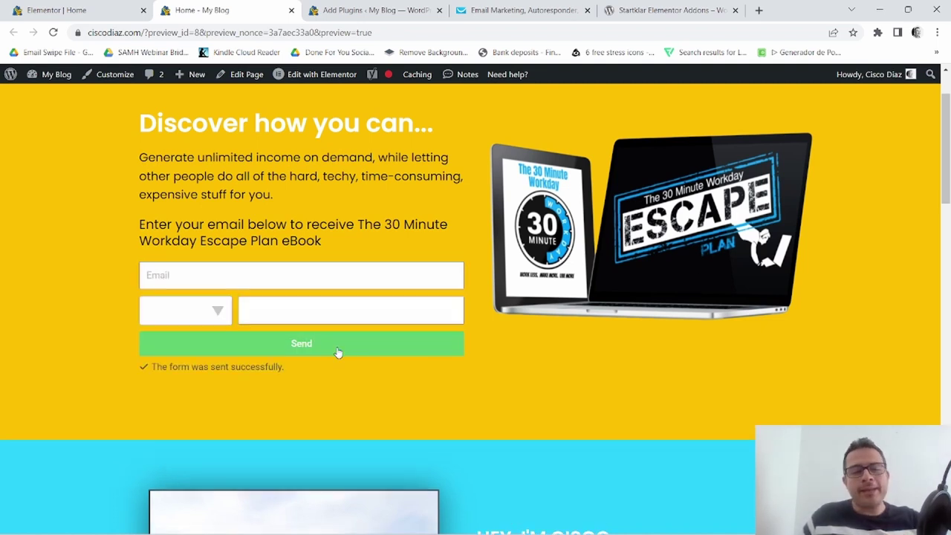
drag(274, 366, 156, 367)
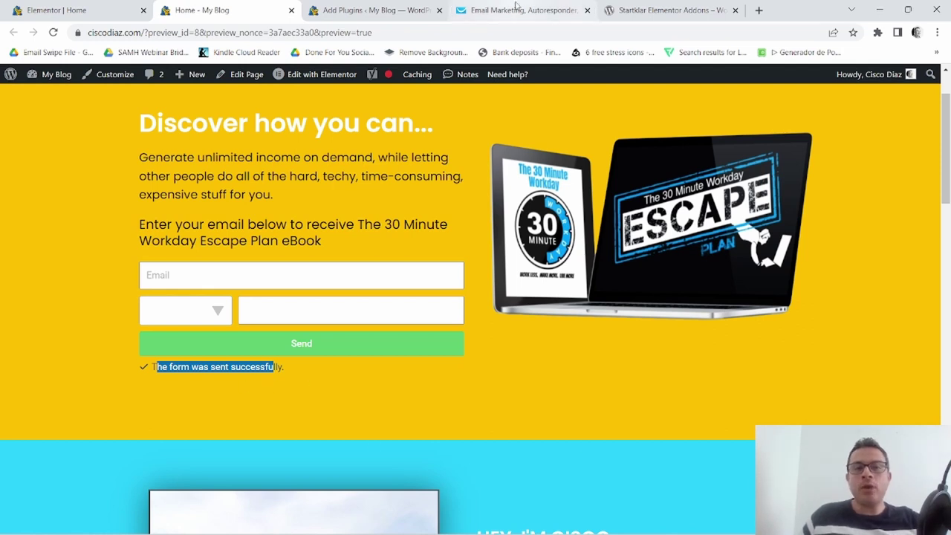
click(516, 7)
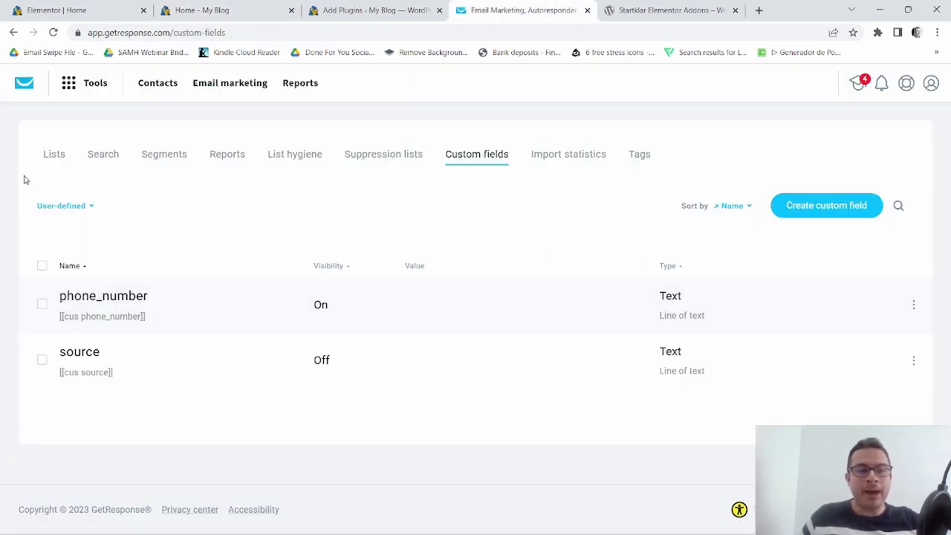
Show the contacts of the All In One $25 Biz (Optin page) list and open the newest one.
click(46, 156)
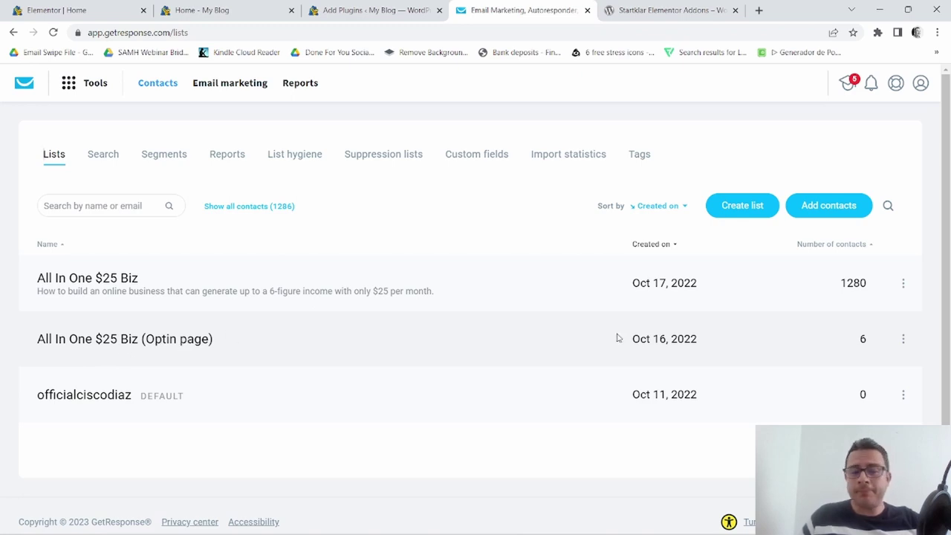
click(903, 339)
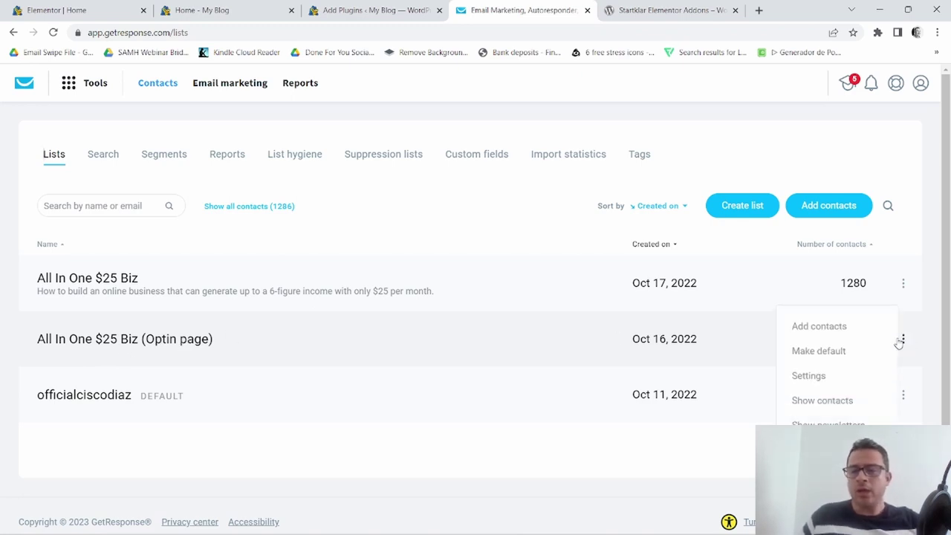
click(810, 401)
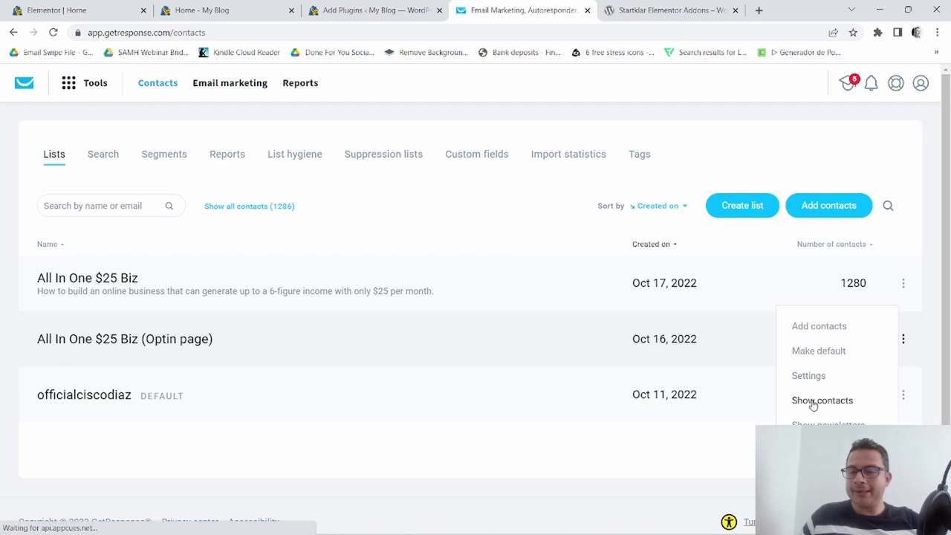
scroll(587, 424, down, 1)
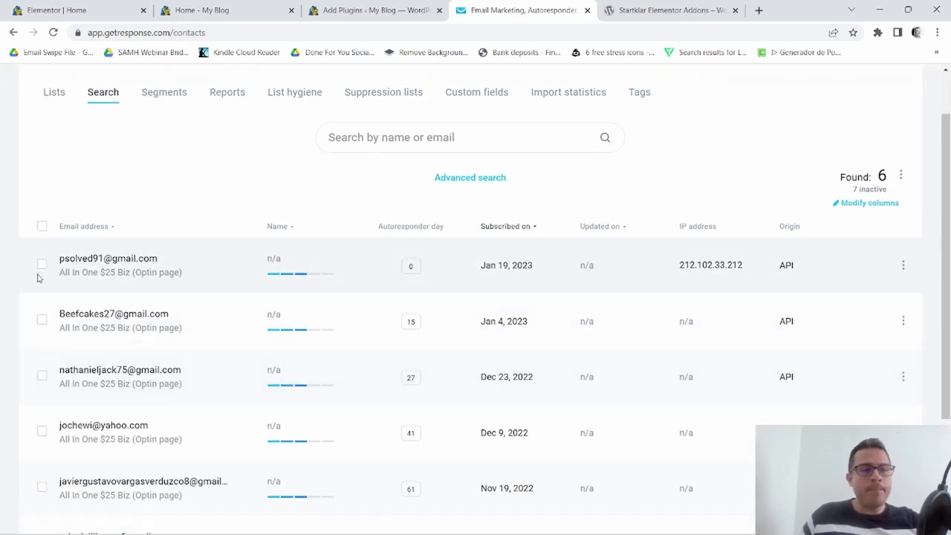
drag(56, 259, 153, 251)
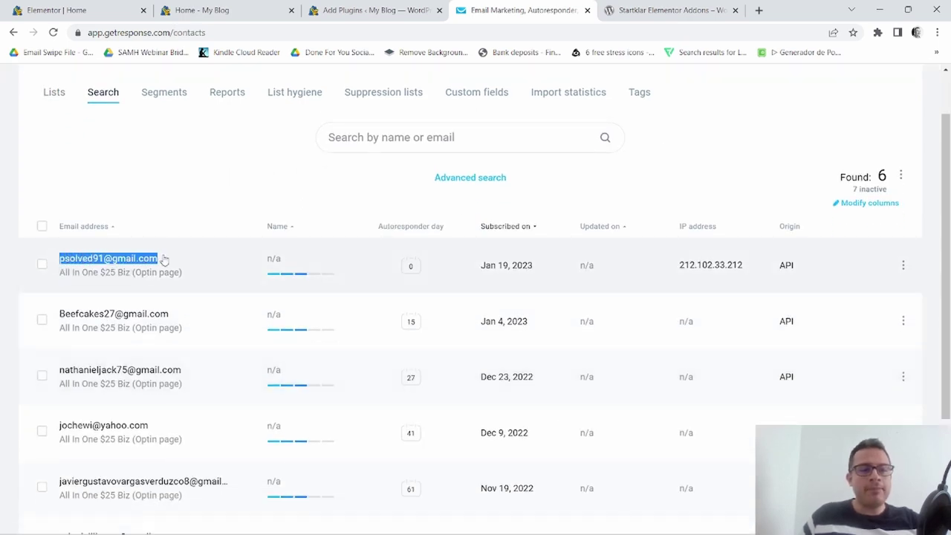
click(159, 258)
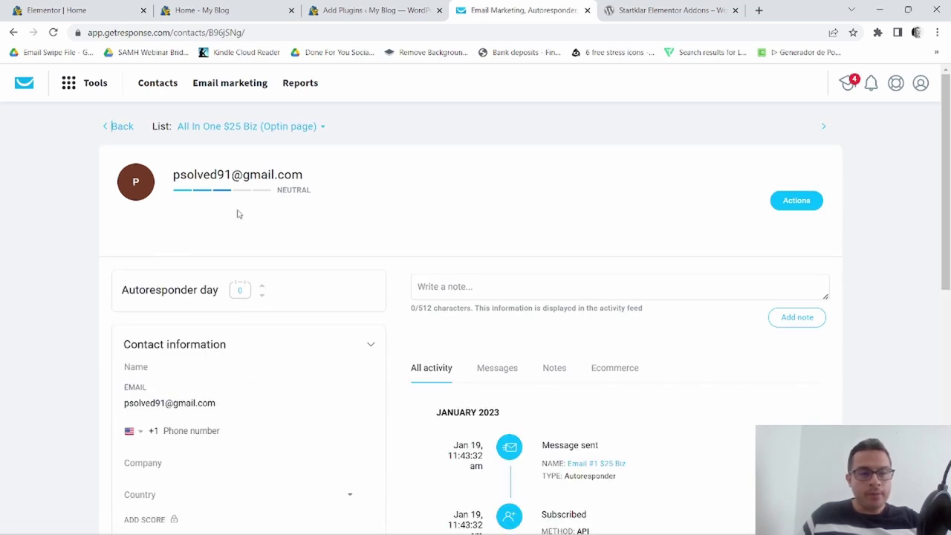
scroll(437, 288, down, 6)
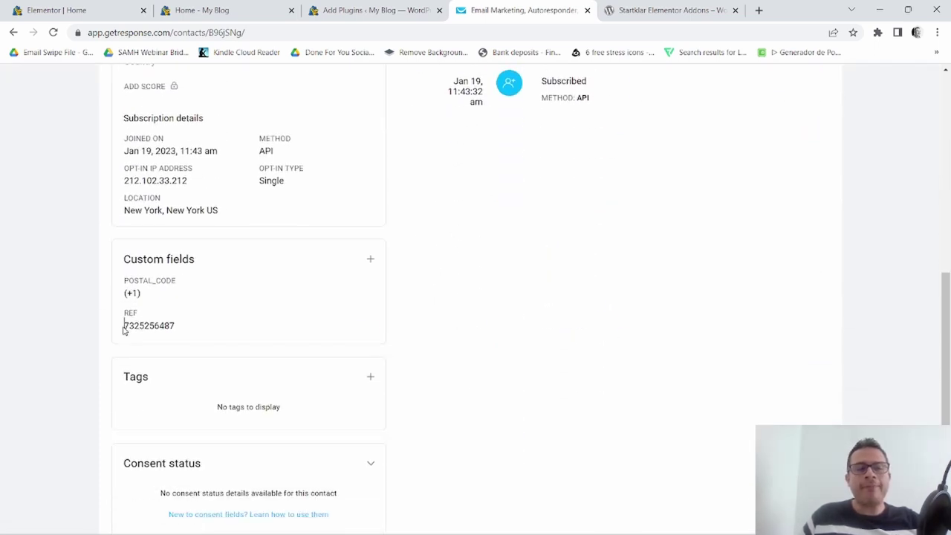
click(123, 327)
drag(179, 327, 122, 327)
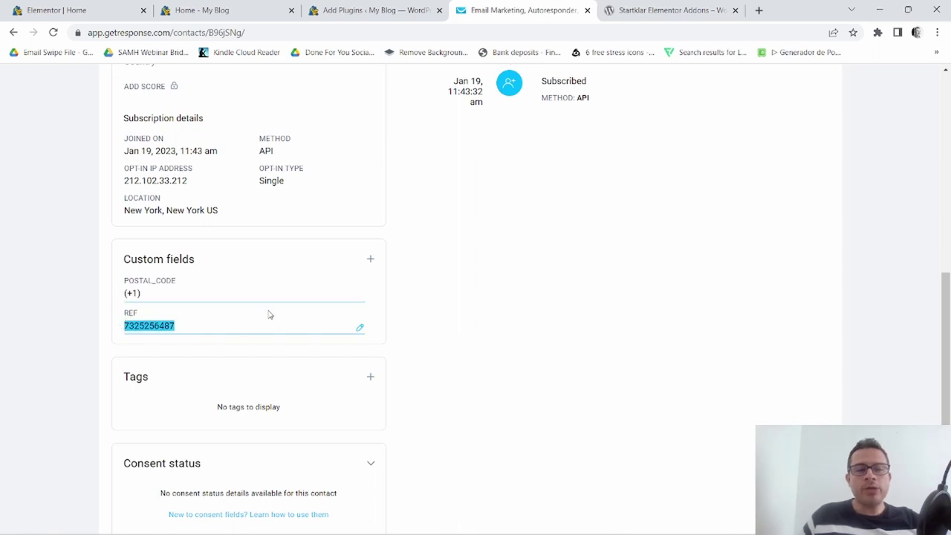
scroll(270, 315, up, 4)
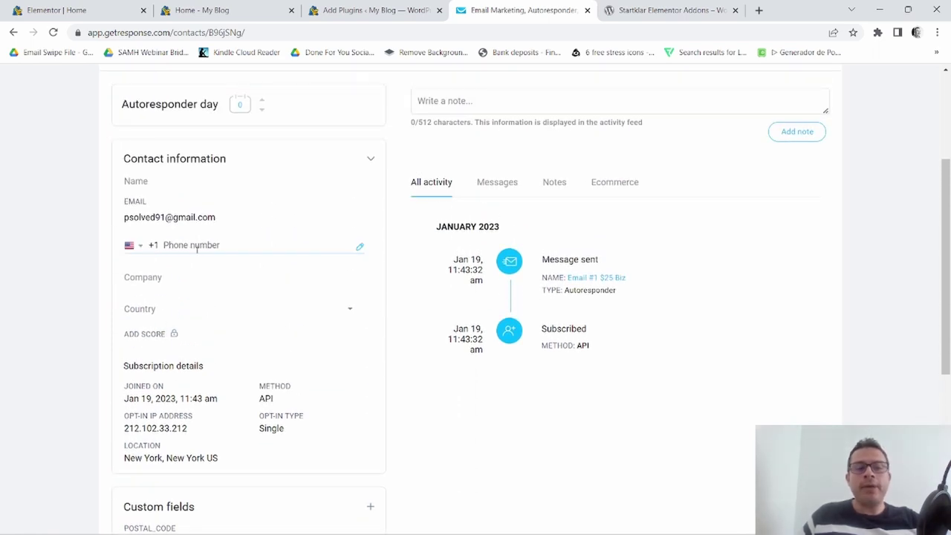